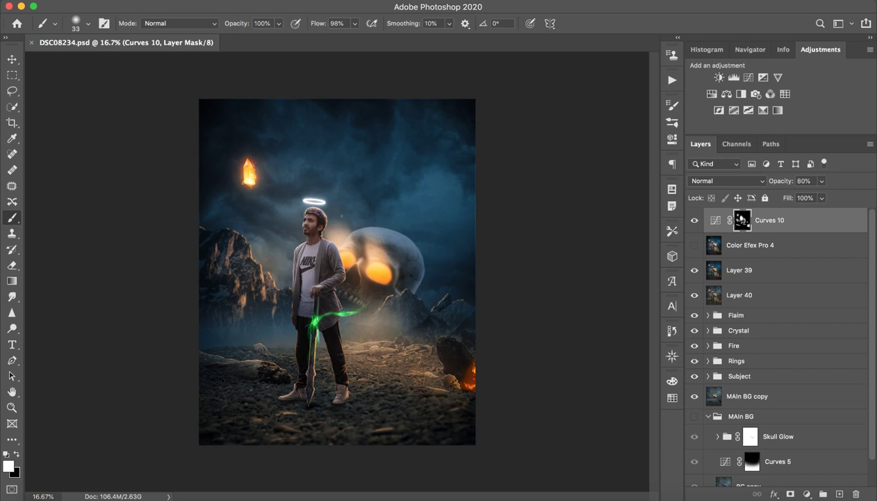
click(715, 184)
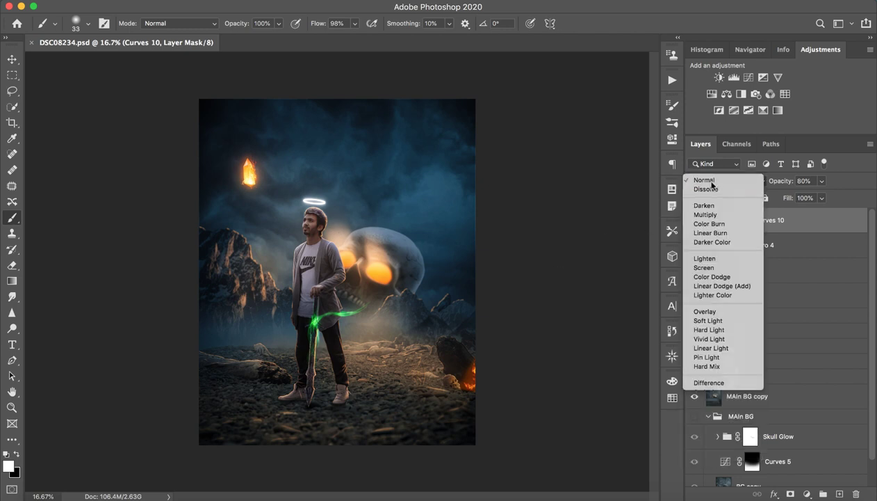
click(710, 182)
click(710, 183)
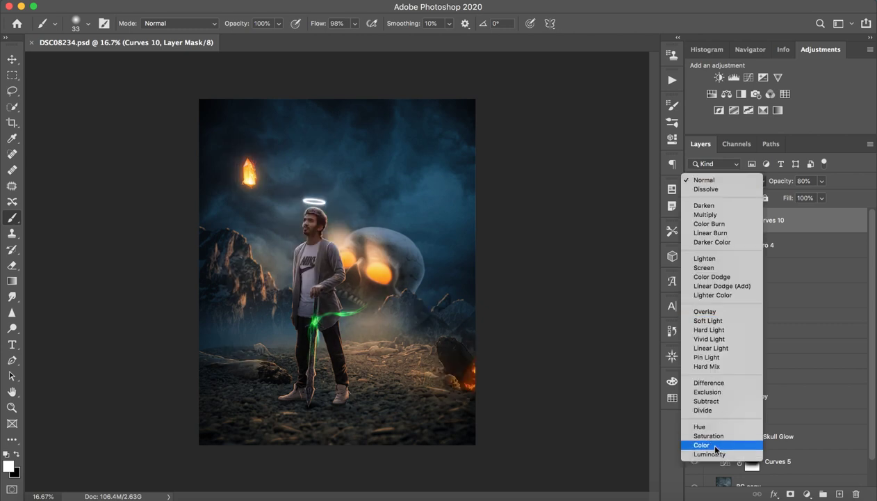
click(582, 365)
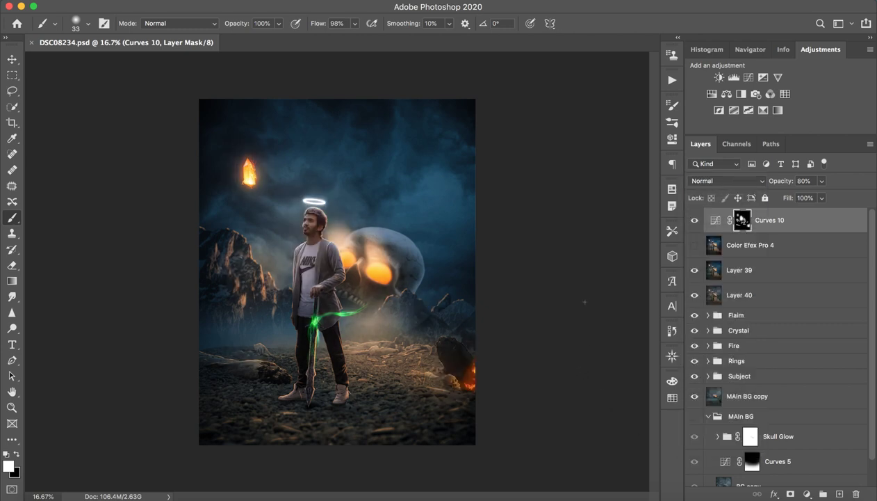
Hide Curves 10 and all other visible layers and groups above the MAIn BG group, keeping only MAIn BG copy shown.
click(694, 220)
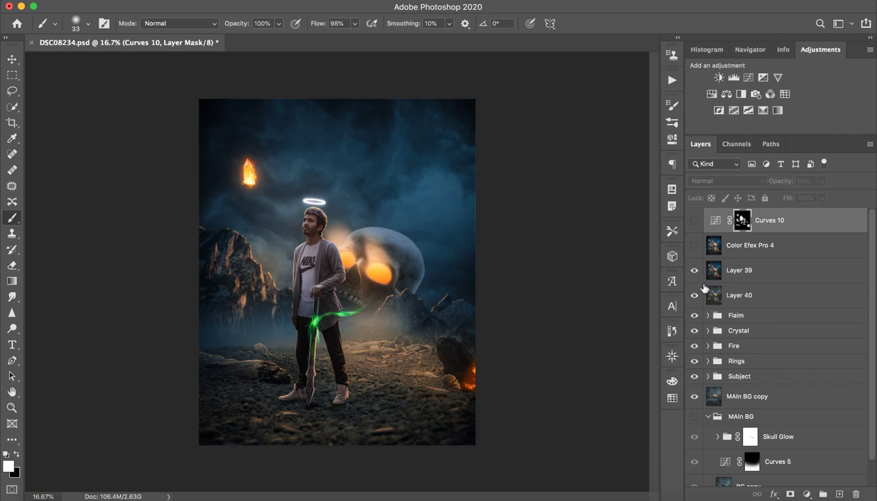
drag(692, 269, 692, 390)
scroll(689, 320, down, 1)
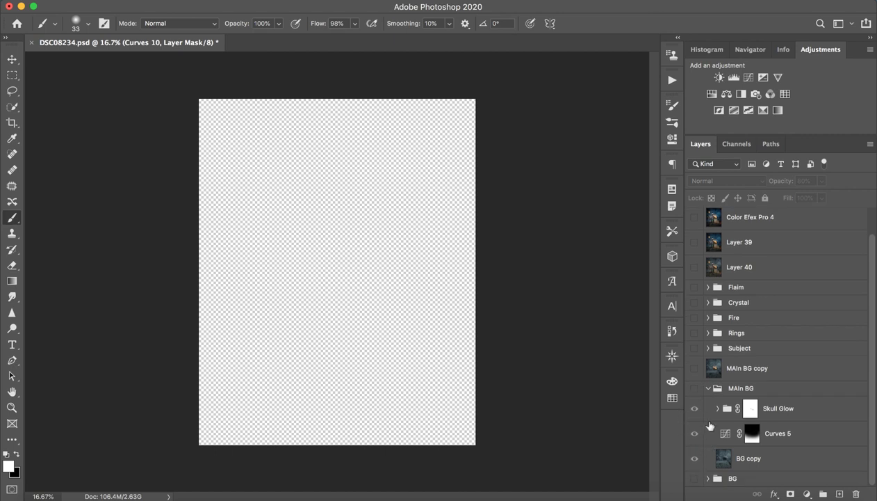
click(694, 370)
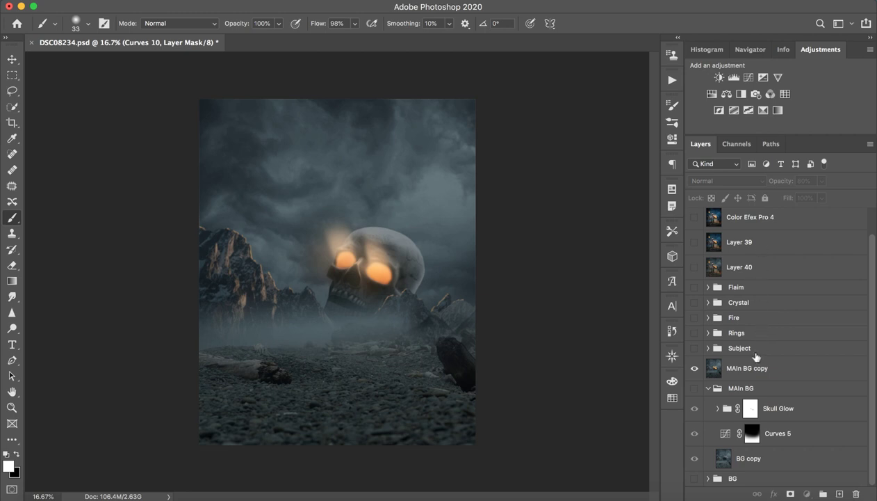
Show the Subject group and expand it to reveal its Light and Me subgroups.
click(741, 348)
click(695, 347)
click(708, 347)
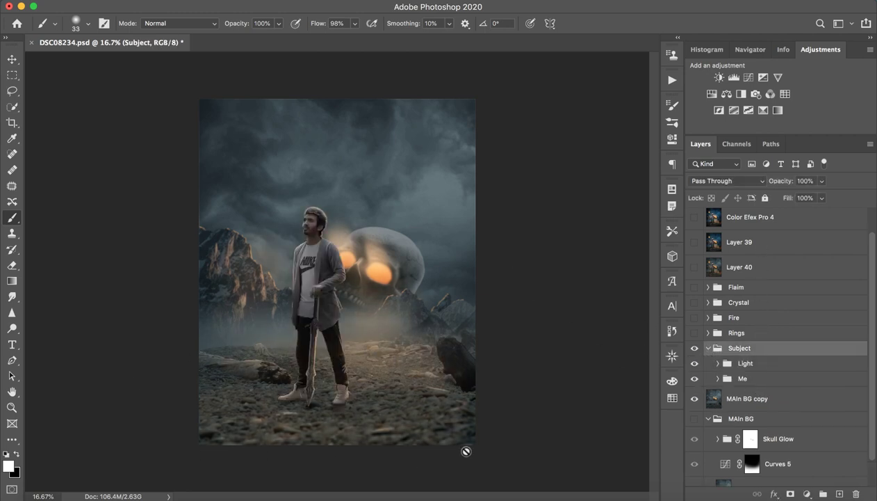
Add an empty layer at the top of the Subject group and hide the Light and Me subgroups.
click(694, 348)
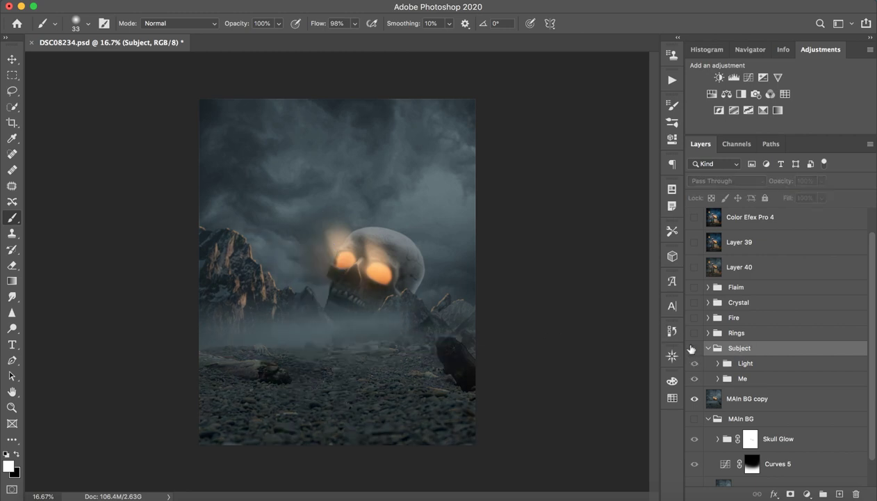
click(839, 493)
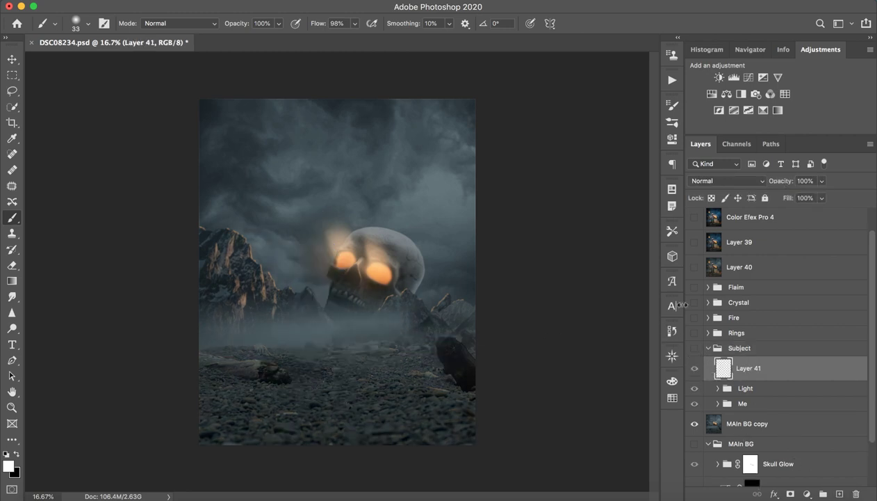
click(694, 369)
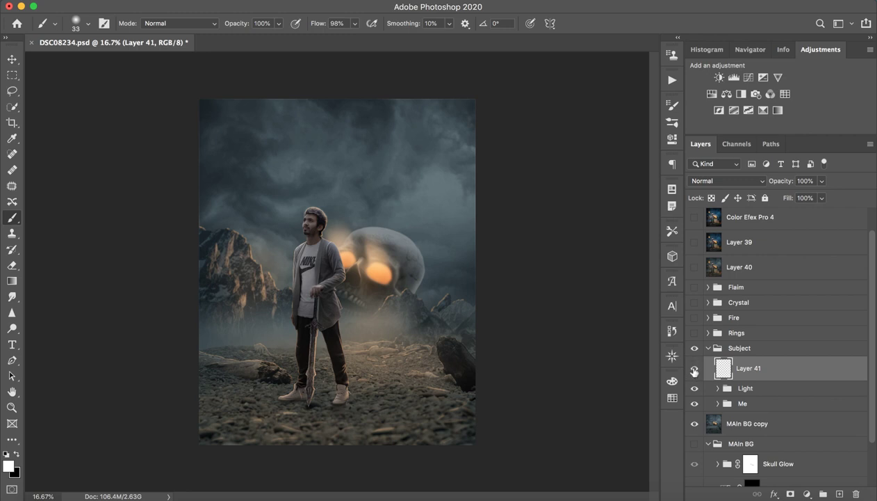
click(694, 388)
click(694, 403)
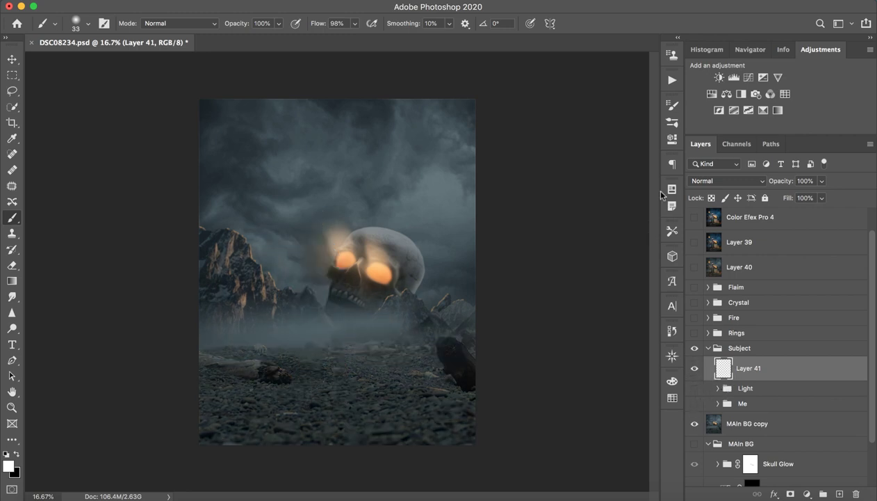
Set the new layer's blend mode to Color and the foreground color to bright green #23ff61.
click(706, 182)
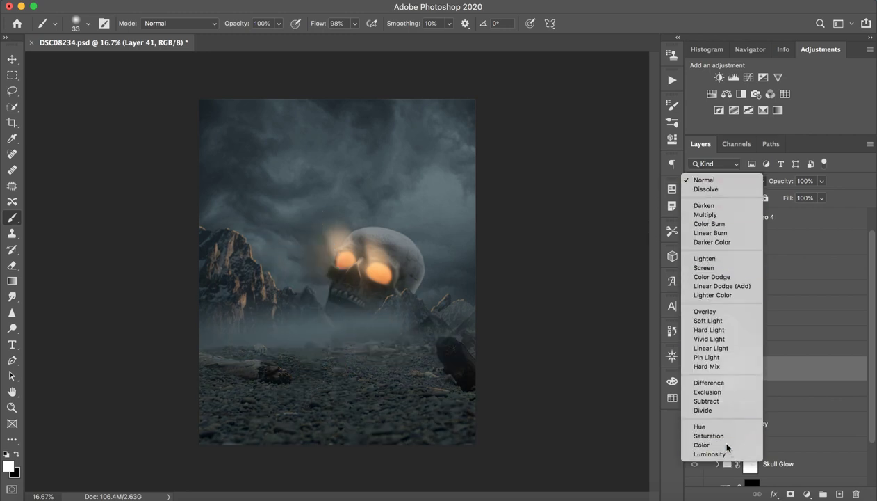
click(723, 443)
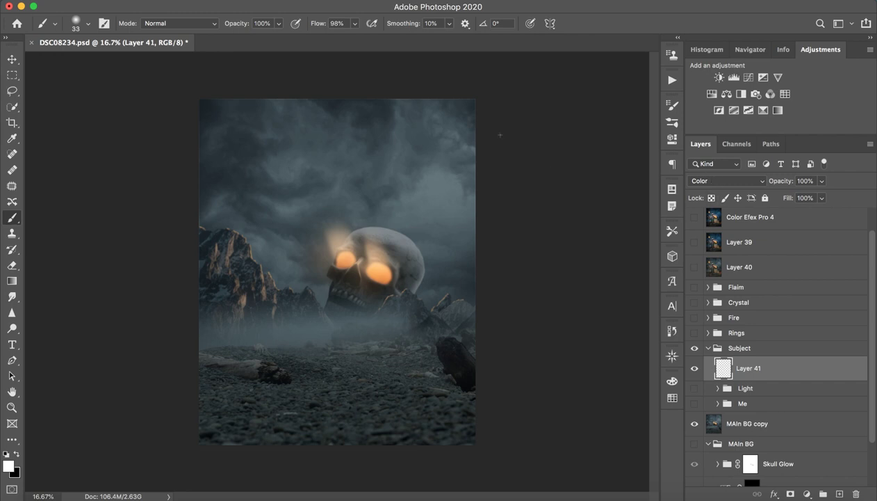
click(7, 467)
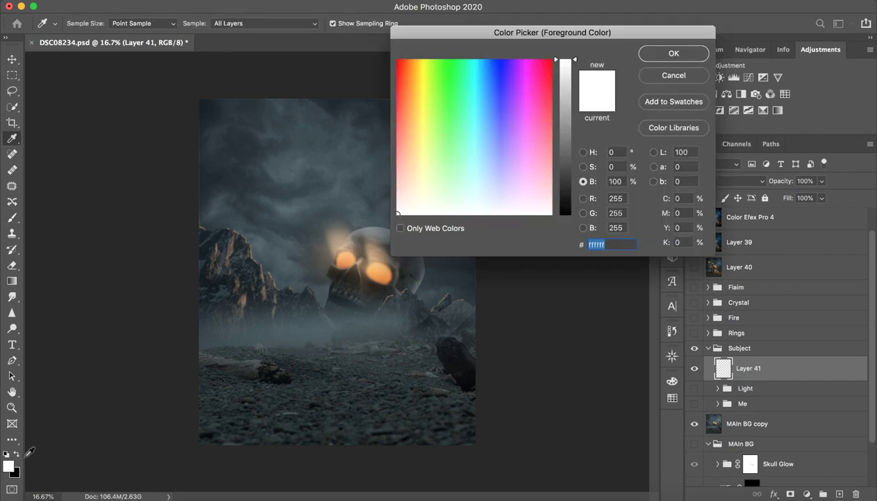
click(456, 81)
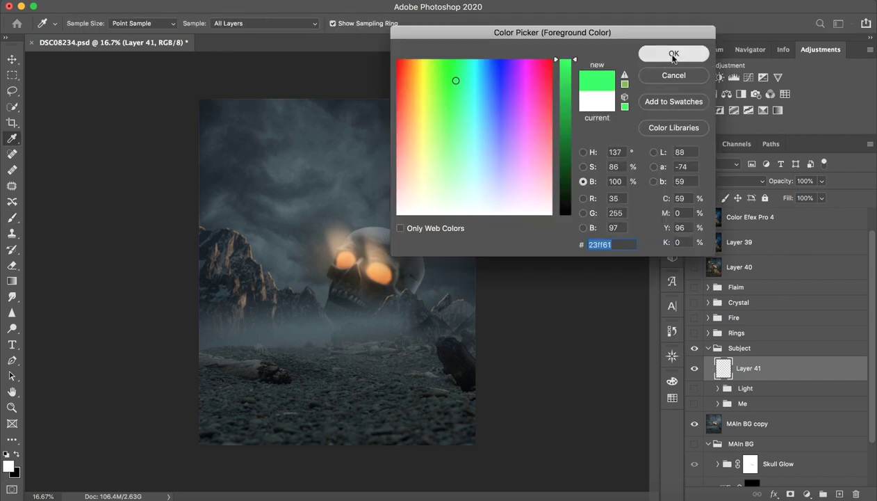
click(672, 54)
Paint green across the rocky ground and mist on Layer 41 with a soft brush of about 2412 px.
key(b)
mouse_move(200, 368)
mouse_down()
mouse_move(345, 391)
mouse_move(318, 393)
mouse_up()
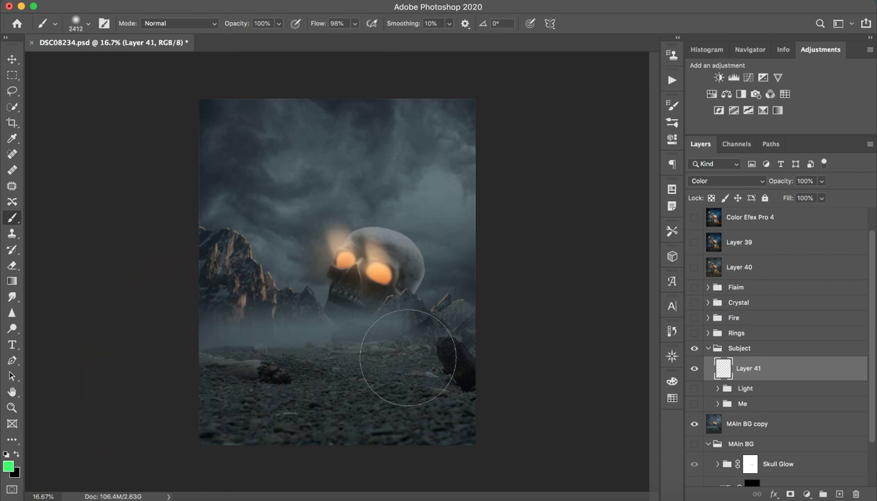
mouse_move(161, 342)
mouse_down()
mouse_move(350, 347)
mouse_move(524, 336)
mouse_move(421, 374)
mouse_move(189, 393)
mouse_move(188, 411)
mouse_move(397, 423)
mouse_move(518, 456)
mouse_move(631, 373)
mouse_up()
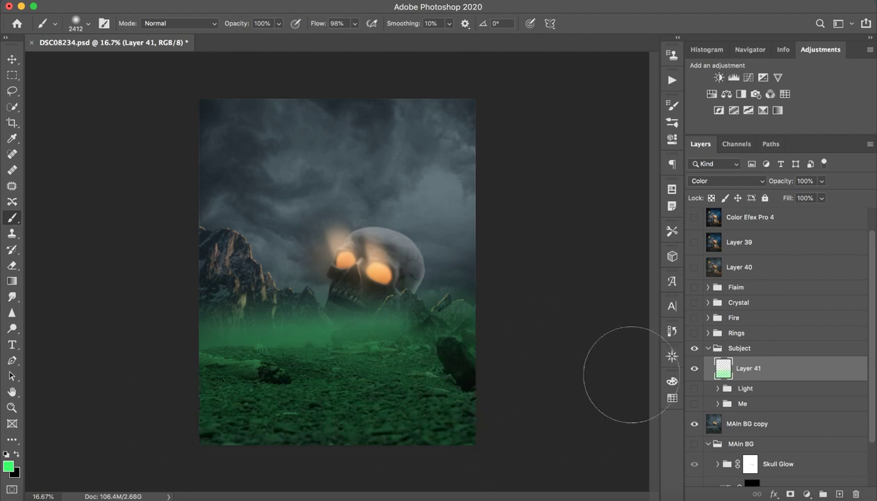
Split the black Underlying Layer slider in Layer 41's Blend If settings to fade the green out of the shadows.
double_click(796, 375)
key(alt)
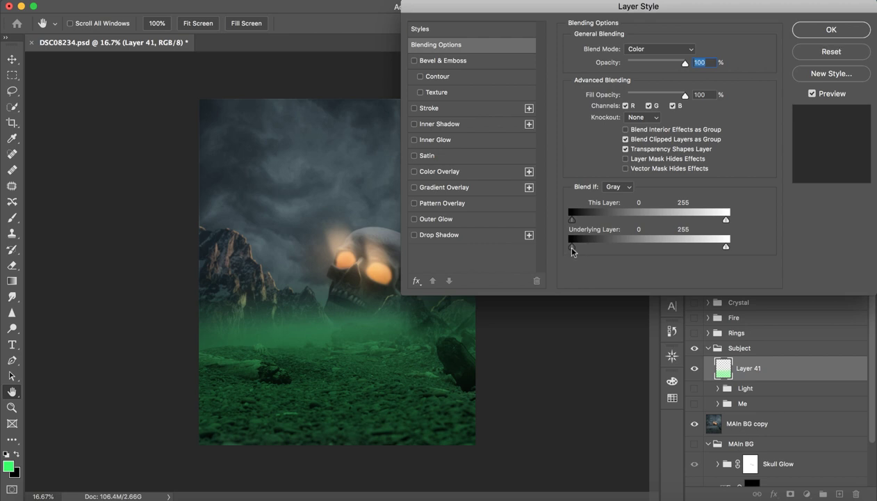
drag(572, 247, 655, 252)
click(831, 29)
key(b)
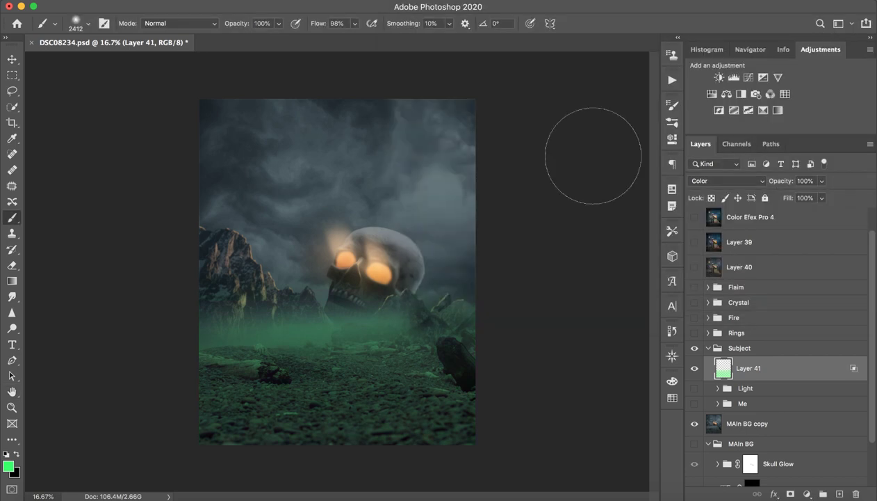
Restore the Me and Light subgroups, compare with Light and the green layer toggled, and delete Layer 41.
click(695, 370)
click(695, 403)
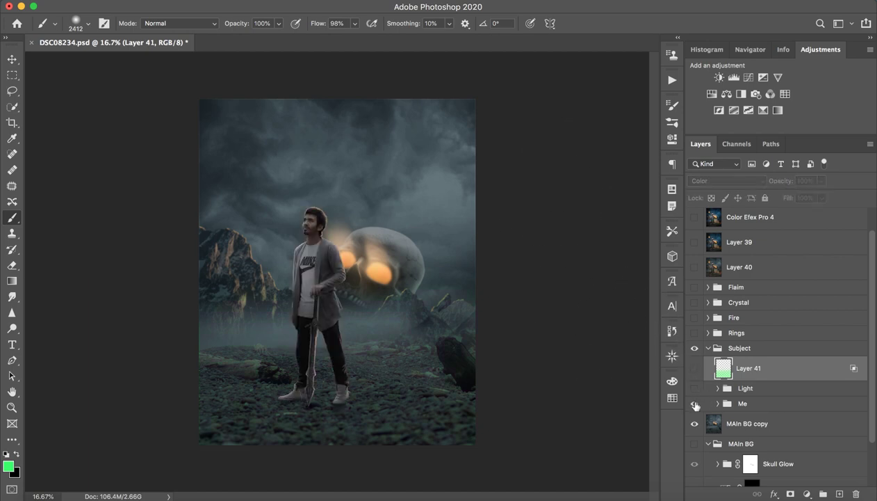
click(695, 388)
click(695, 389)
click(694, 390)
click(694, 368)
click(695, 368)
click(695, 369)
click(695, 369)
click(695, 389)
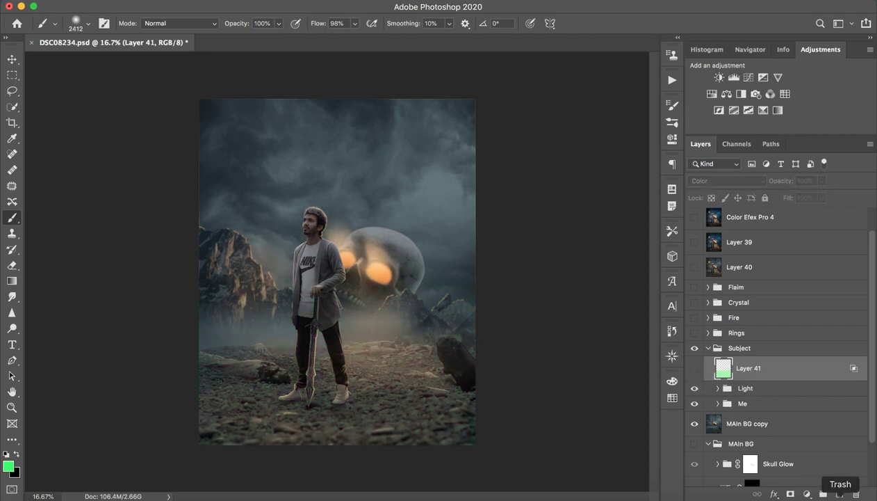
click(856, 493)
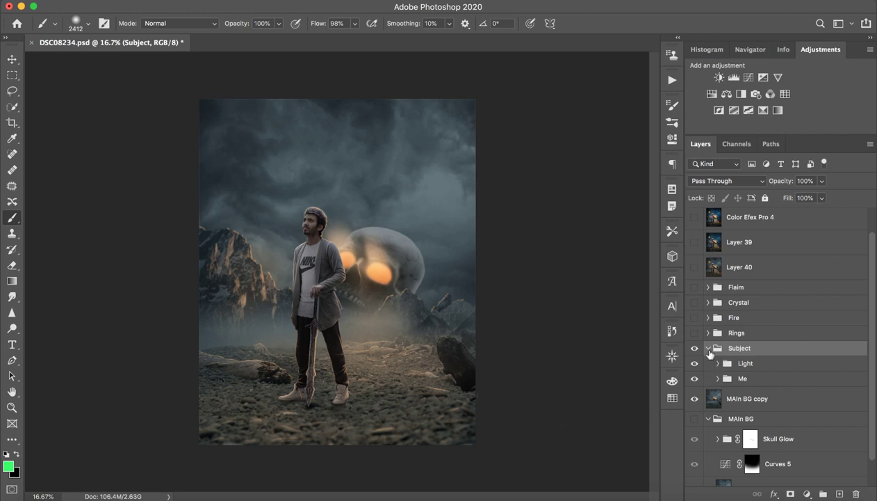
Collapse the Subject group and show the Rings group with the halo above the man's head.
click(709, 347)
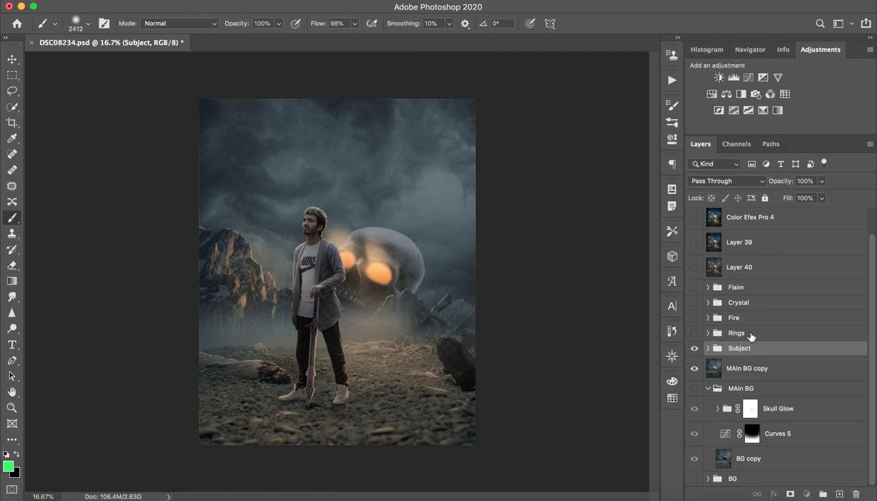
click(737, 333)
click(695, 334)
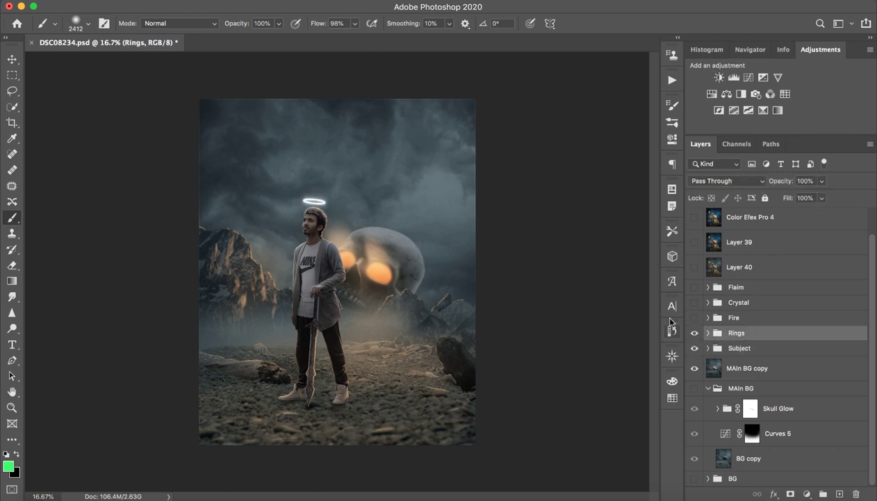
Show the Fire group, toggling it off and on to compare the flames beside the rock.
click(753, 316)
click(695, 317)
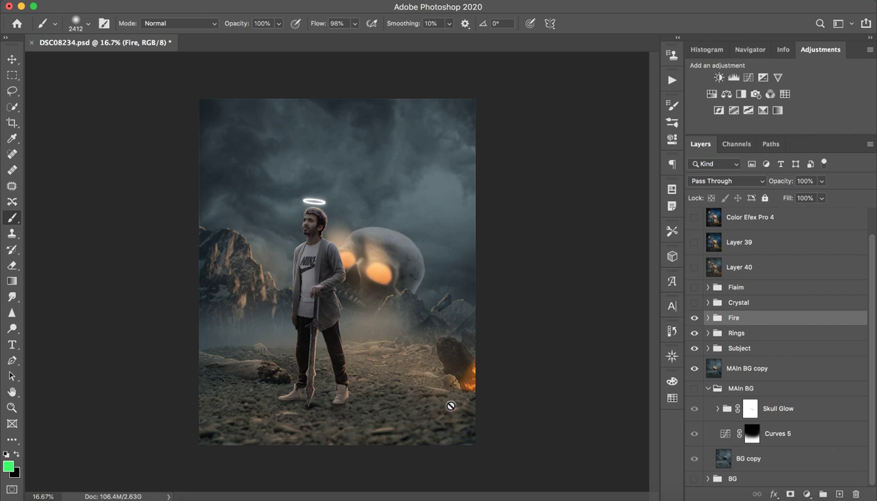
click(694, 317)
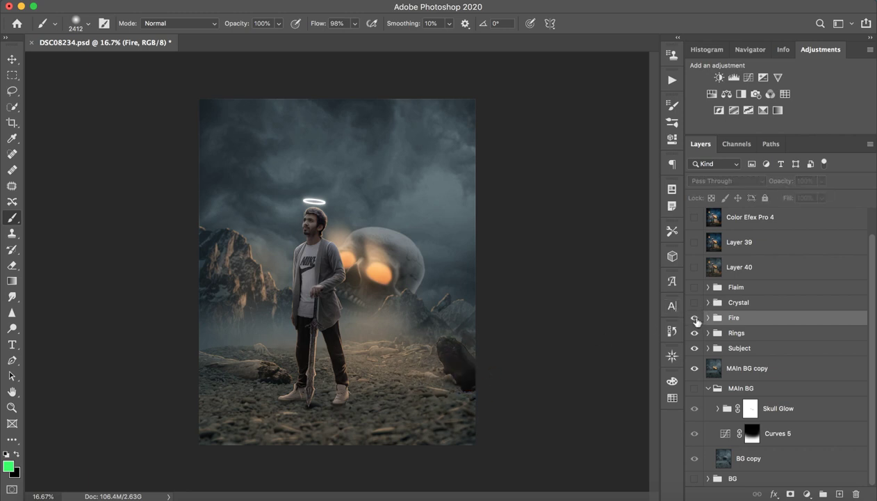
click(694, 317)
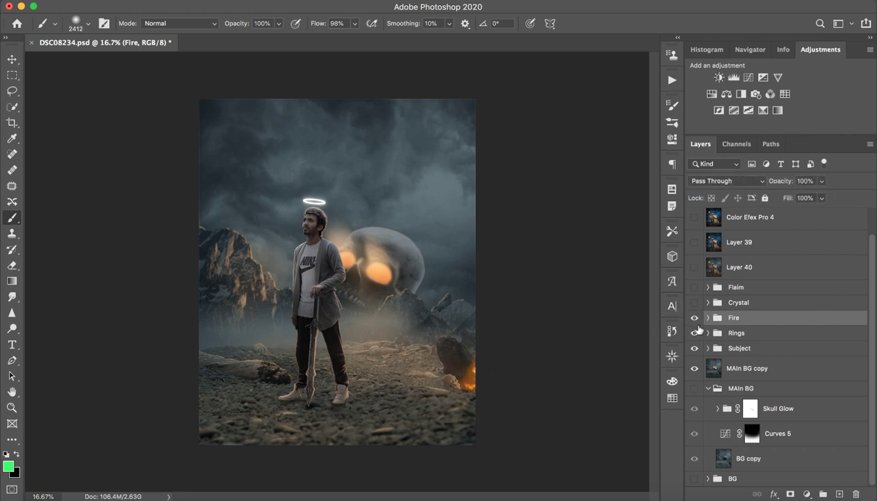
Show the Crystal group, toggling its visibility to compare the glowing crystal and the darkened scene.
click(749, 306)
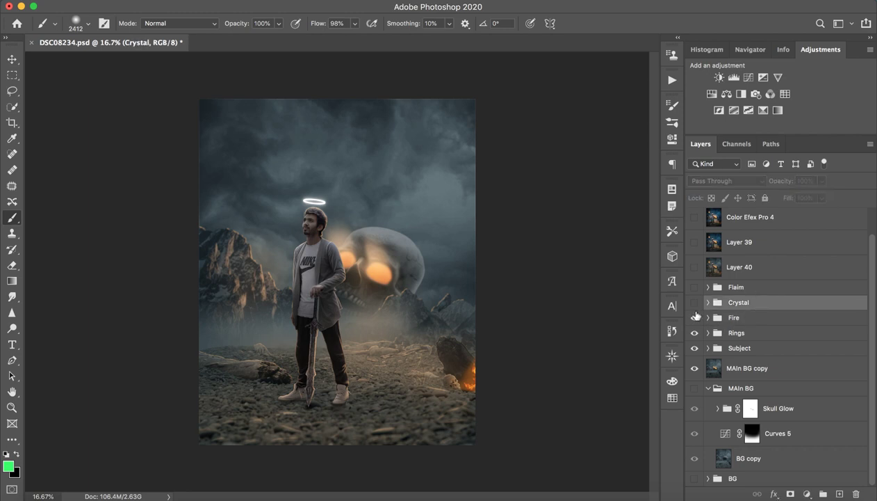
click(694, 303)
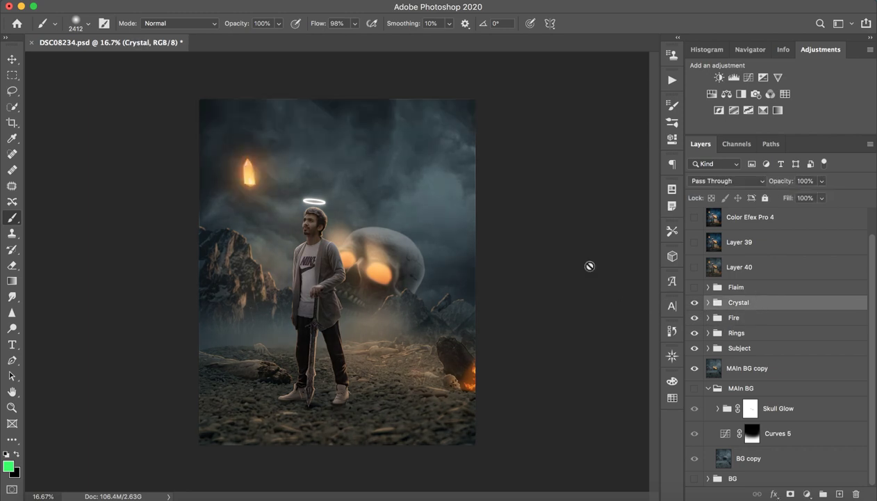
click(696, 303)
click(696, 303)
click(696, 304)
click(696, 304)
Examine the Curves 9 adjustment inside the Crystal group, collapse the group, and compare the image with it off and on.
click(708, 302)
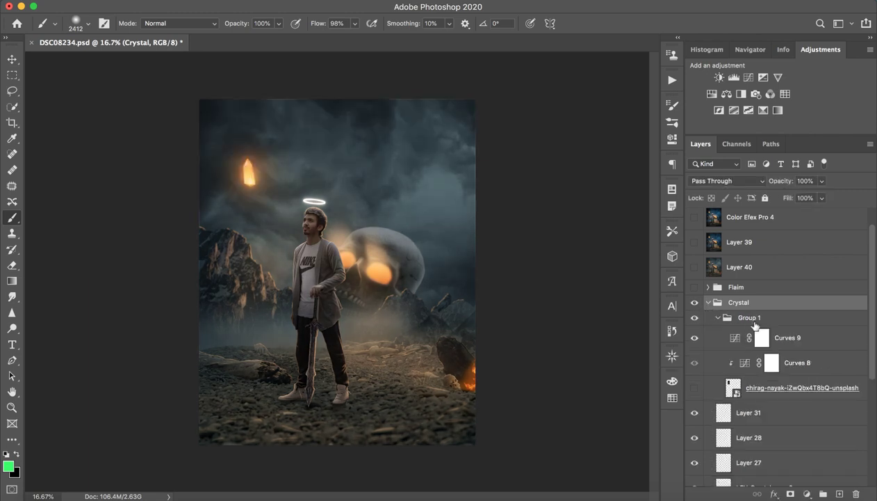
double_click(722, 338)
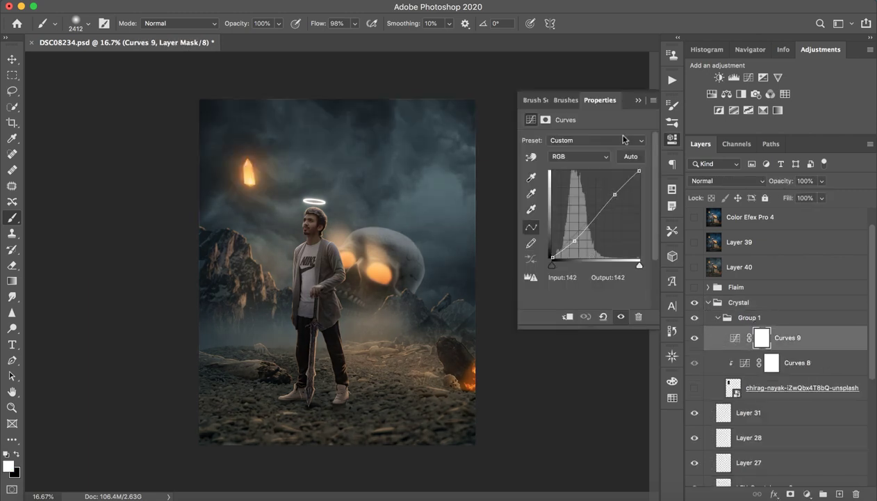
click(638, 102)
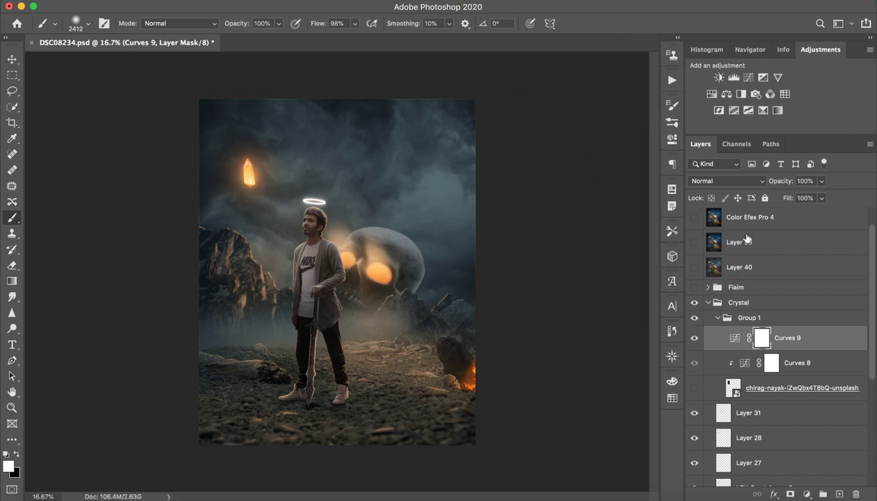
click(718, 317)
click(694, 302)
click(708, 302)
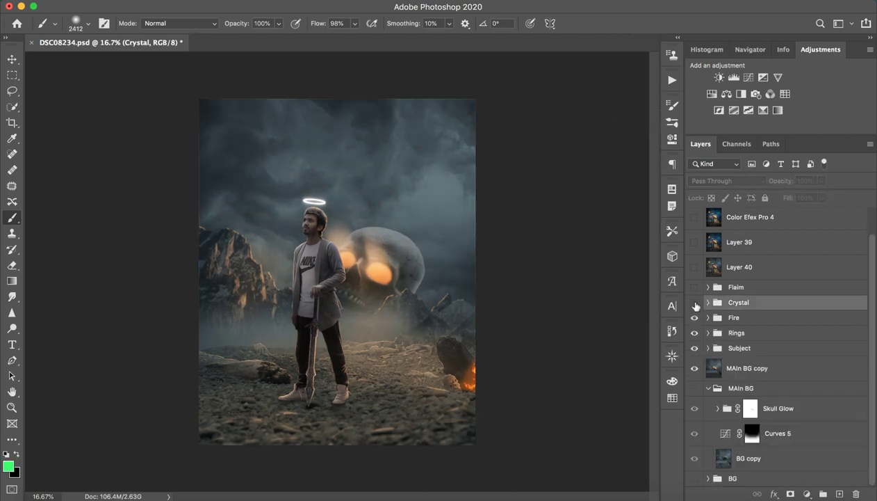
click(694, 302)
Show the Flaim group, toggling its visibility to compare the green flame around the sword.
click(719, 347)
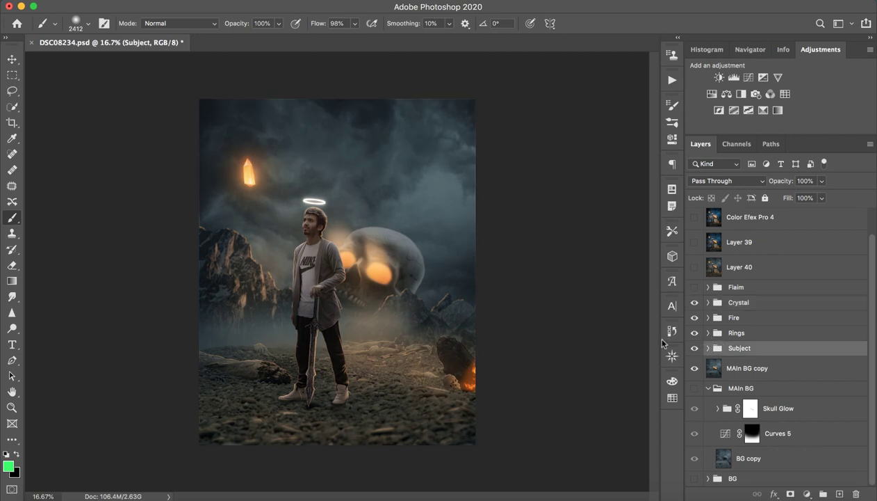
click(741, 286)
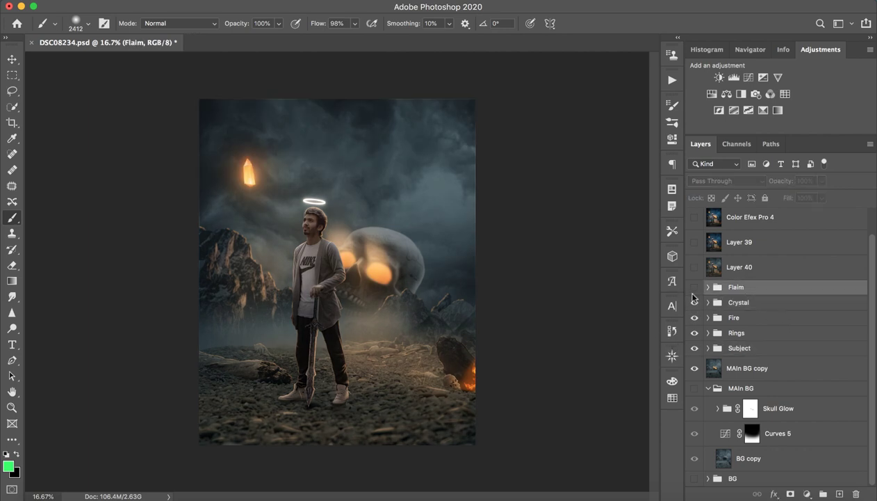
click(694, 286)
click(694, 287)
click(694, 286)
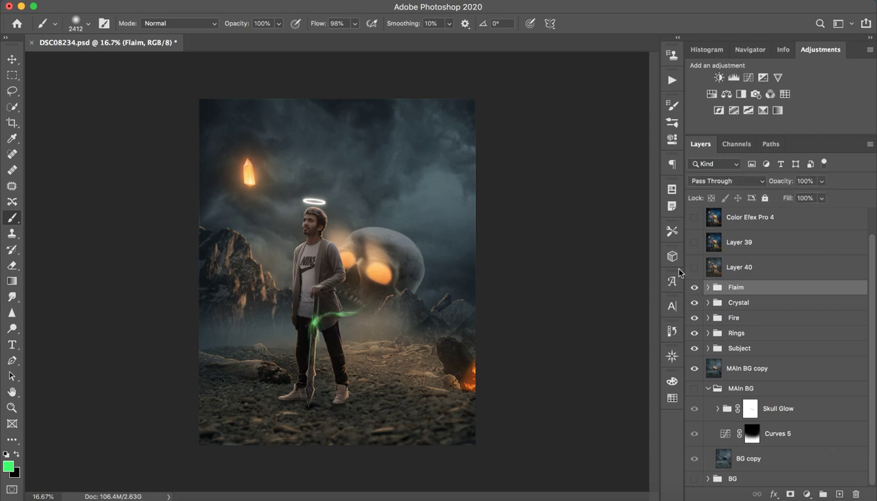
Examine the layers inside the Crystal group and its Group 1, collapse the group, and preview its blend modes without changing Pass Through.
key(z)
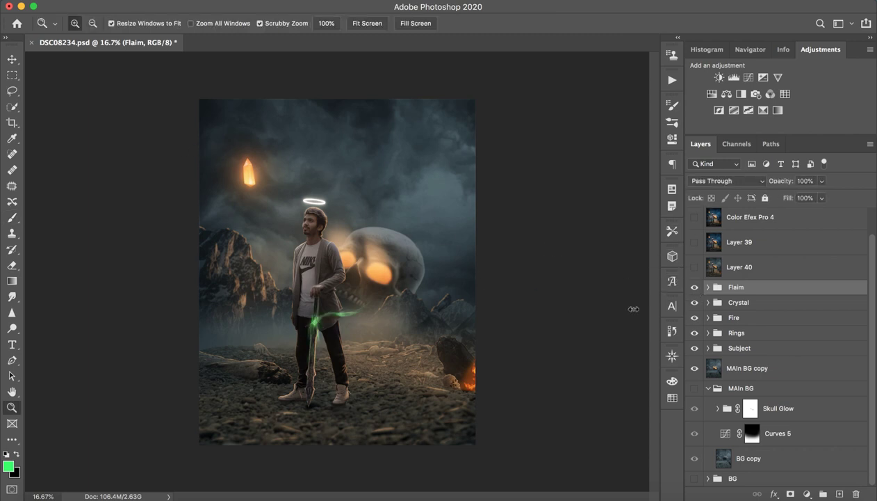
click(708, 303)
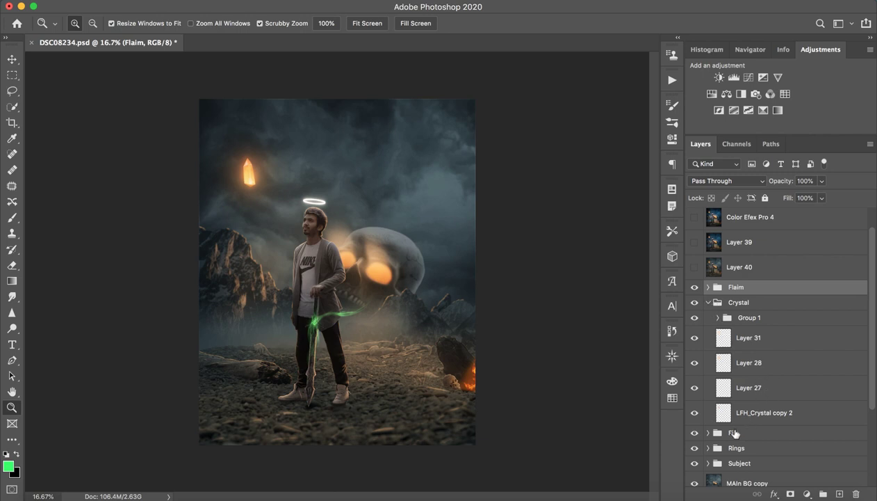
click(723, 411)
click(717, 317)
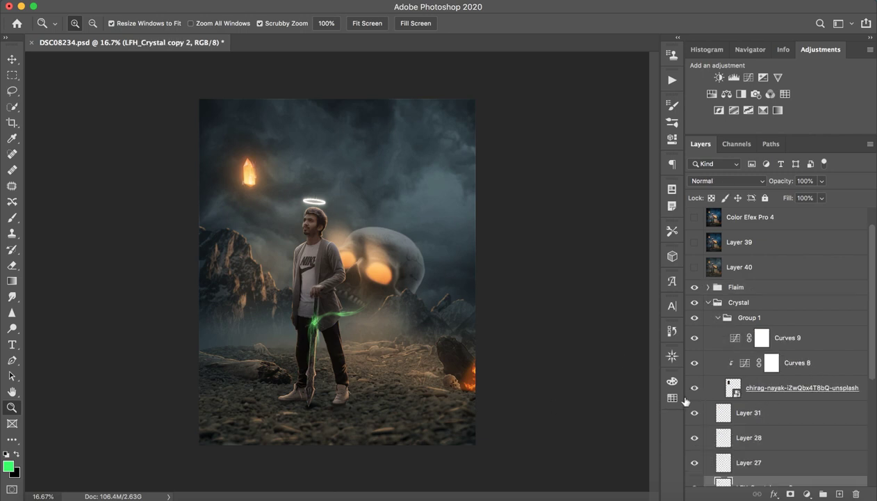
click(707, 304)
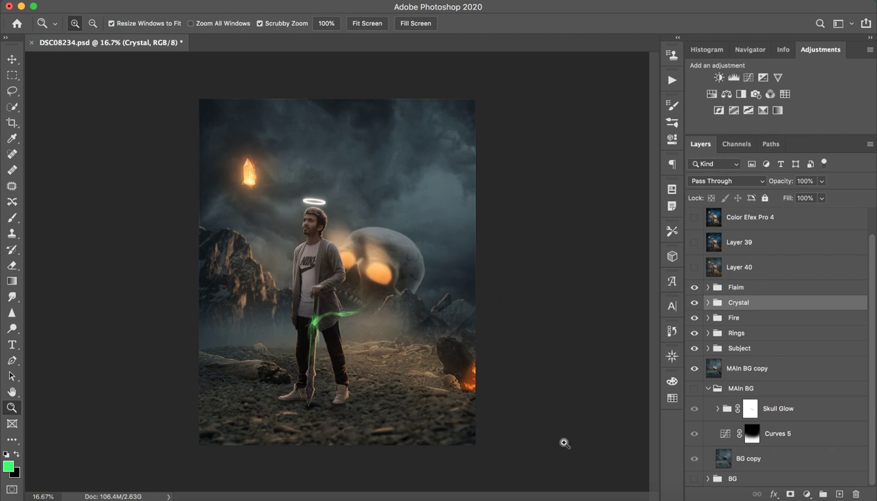
click(727, 181)
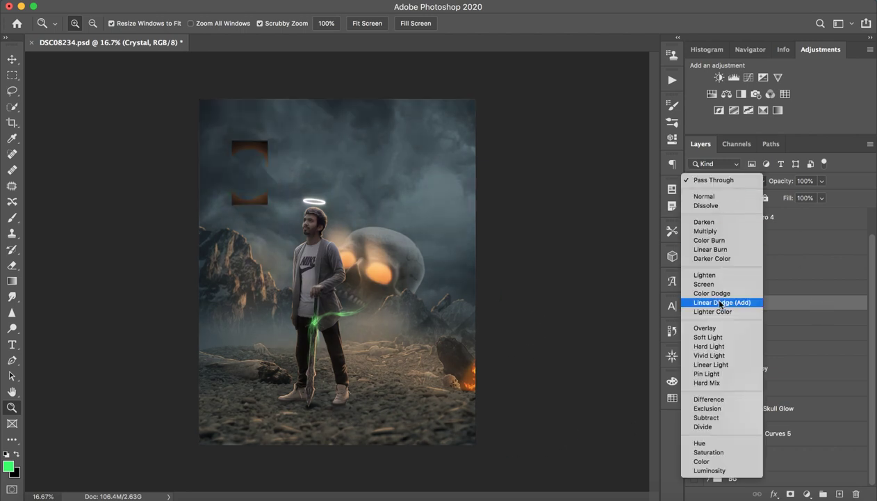
click(587, 267)
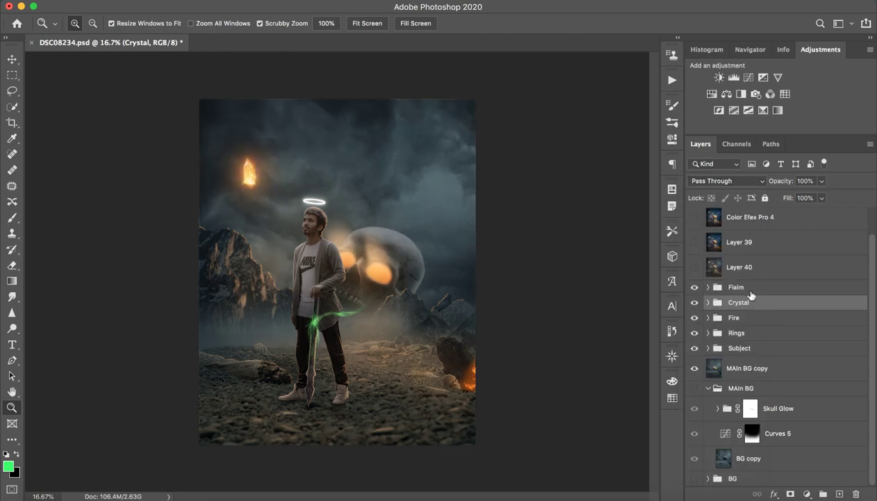
Compare the sword with the Flaim group off and on, then leave the Flaim group hidden.
click(694, 288)
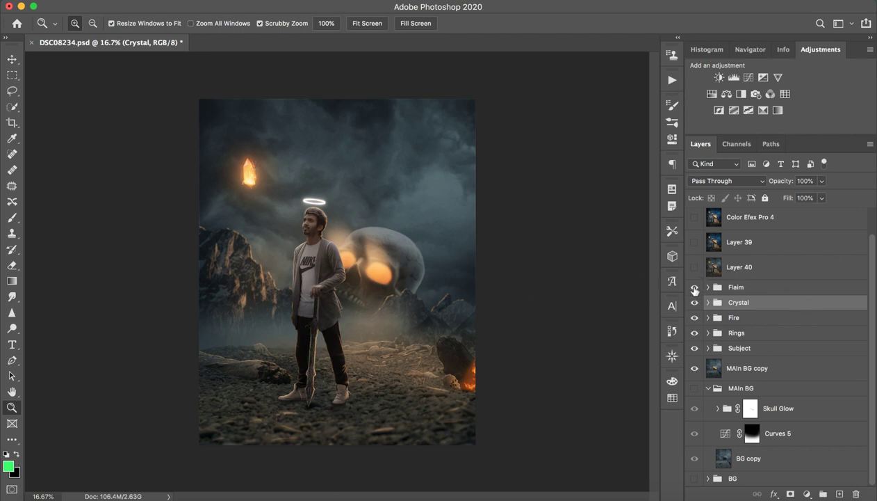
click(694, 287)
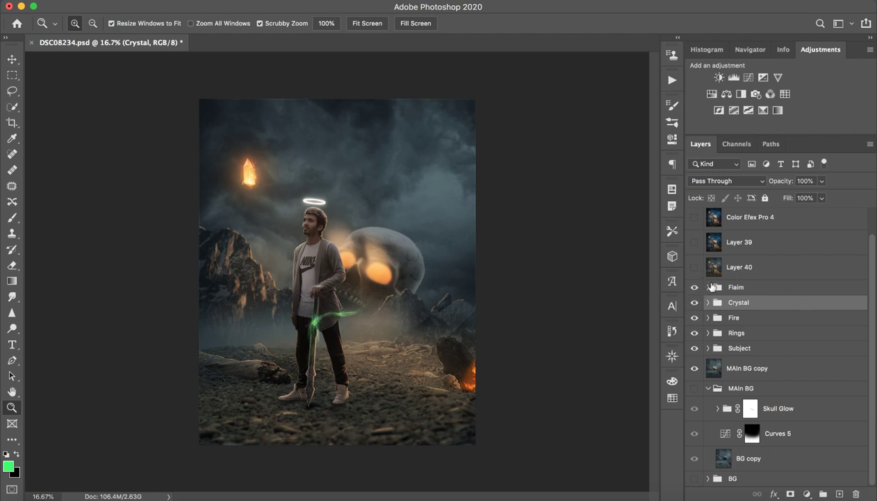
drag(310, 327, 489, 241)
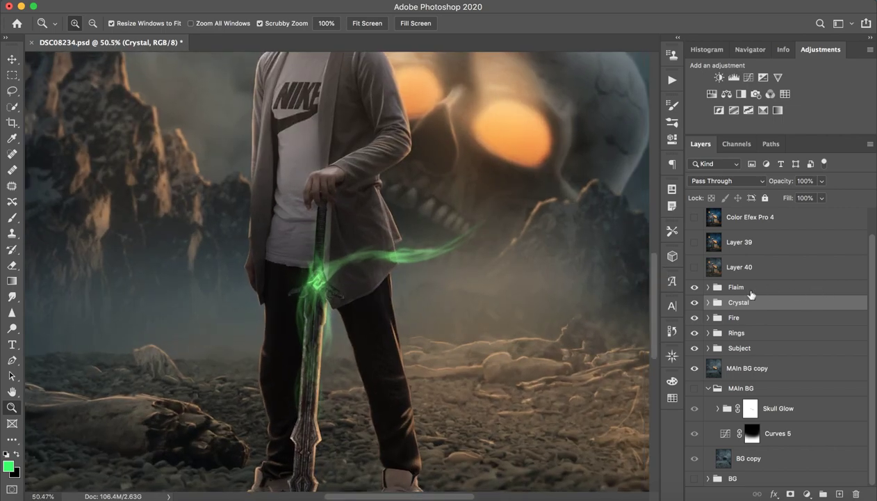
click(748, 285)
click(695, 287)
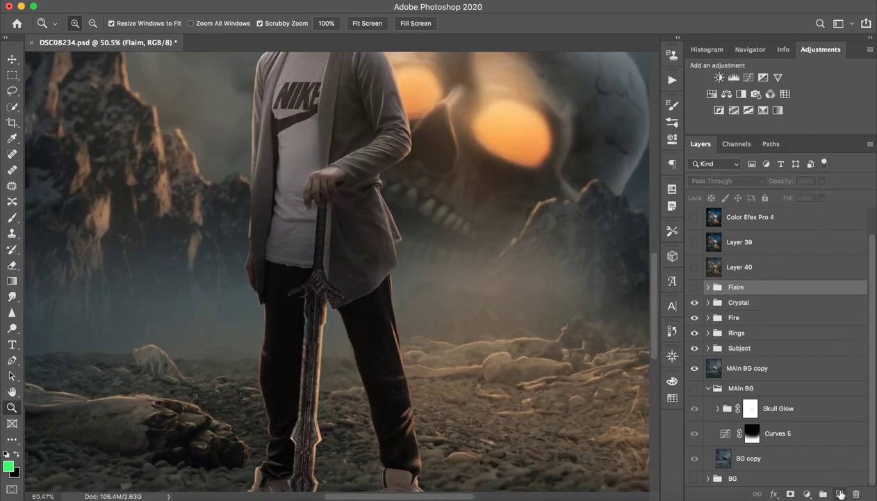
Add a new layer above the Flaim group and set the brush size to 10 for painting on the sword's guard.
click(839, 493)
drag(260, 272, 304, 260)
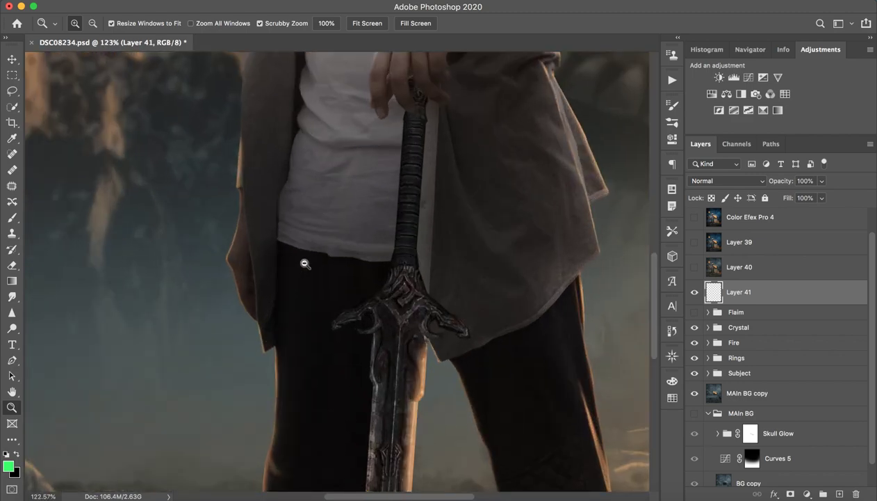
drag(440, 296, 478, 293)
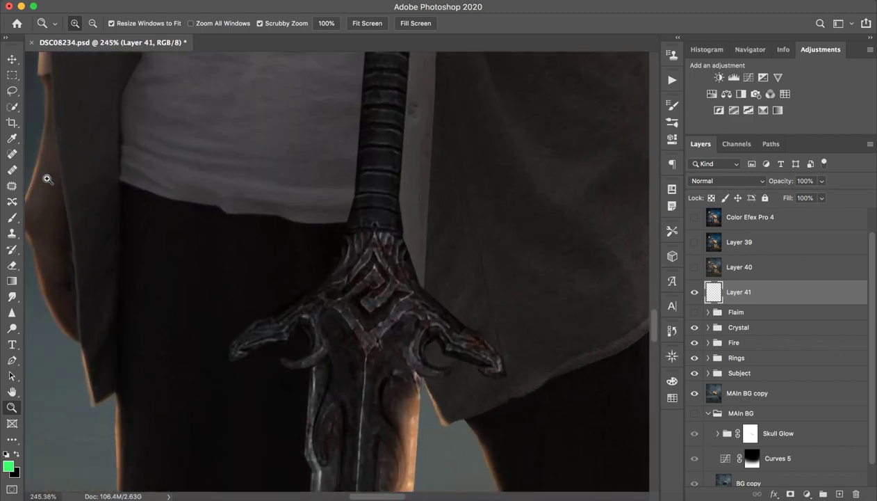
click(12, 217)
mouse_move(431, 274)
mouse_down()
mouse_move(190, 282)
mouse_move(386, 284)
mouse_move(36, 314)
mouse_up()
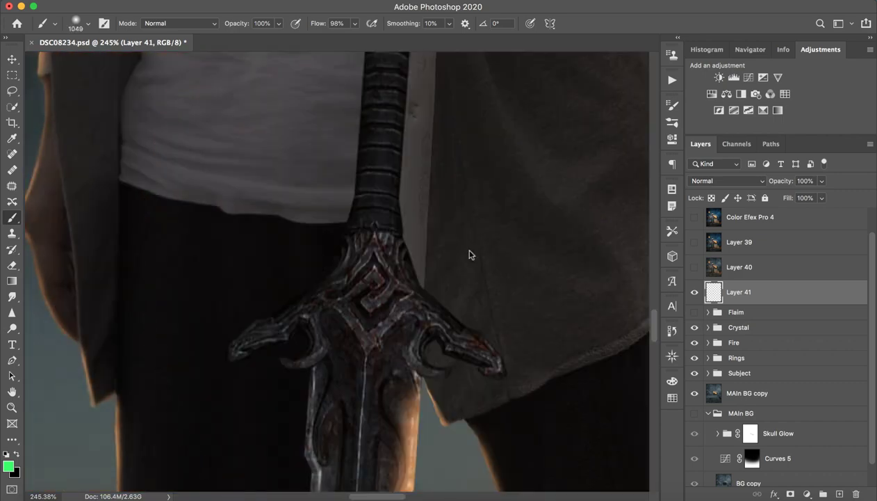
mouse_move(470, 255)
mouse_down()
mouse_move(227, 307)
mouse_move(292, 271)
mouse_up()
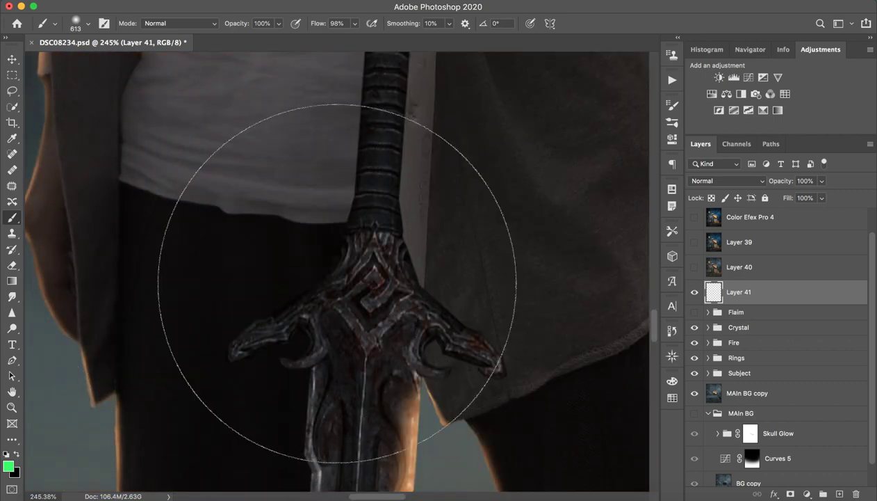
mouse_move(371, 283)
mouse_down()
mouse_move(25, 325)
mouse_move(16, 292)
mouse_up()
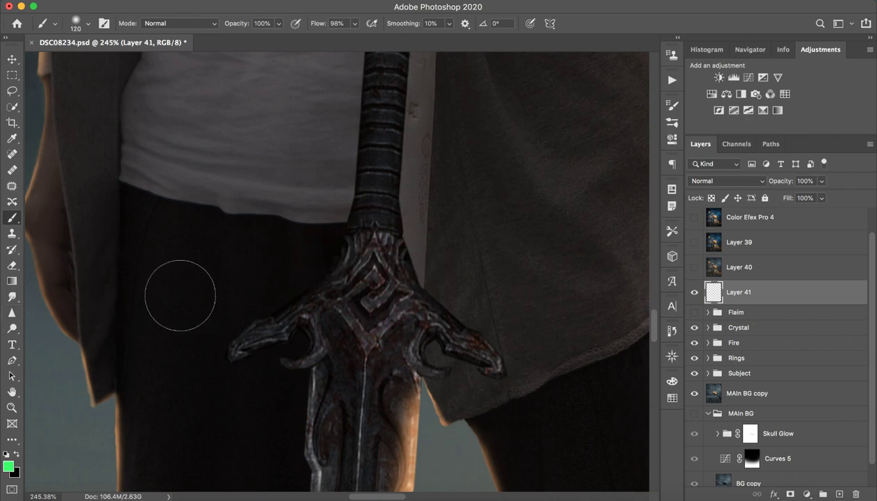
mouse_move(337, 299)
mouse_down()
mouse_move(260, 300)
mouse_move(303, 231)
mouse_move(288, 391)
mouse_move(295, 341)
mouse_up()
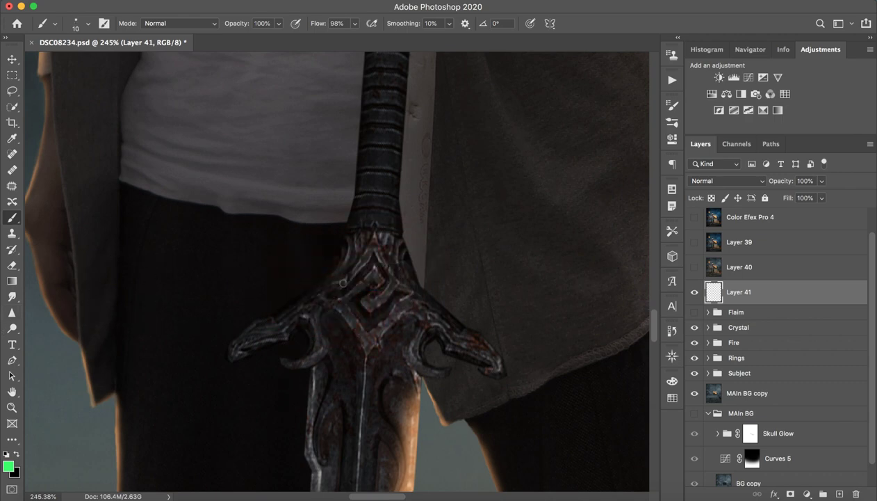
Paint the engraved rune on the sword's guard bright green on the new layer.
drag(328, 293, 374, 259)
mouse_move(374, 267)
mouse_down()
mouse_move(380, 286)
mouse_move(346, 299)
mouse_move(369, 324)
mouse_move(395, 290)
mouse_move(411, 288)
mouse_move(363, 324)
mouse_up()
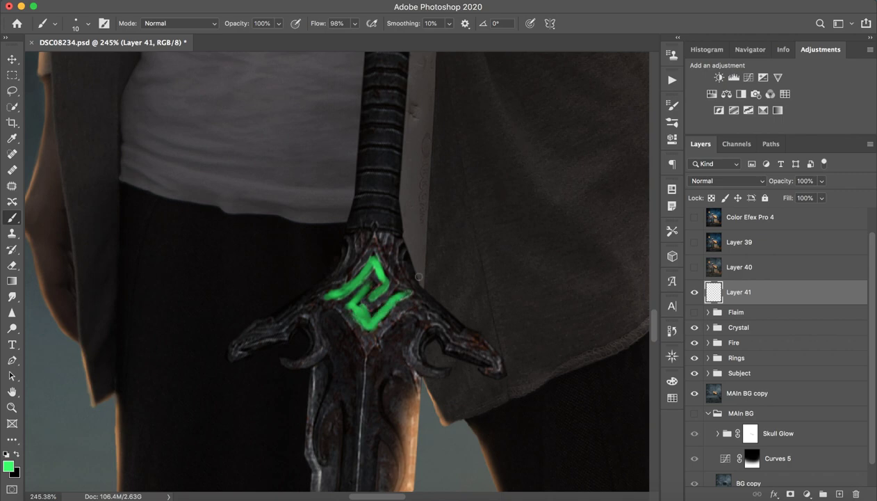
drag(475, 245, 378, 272)
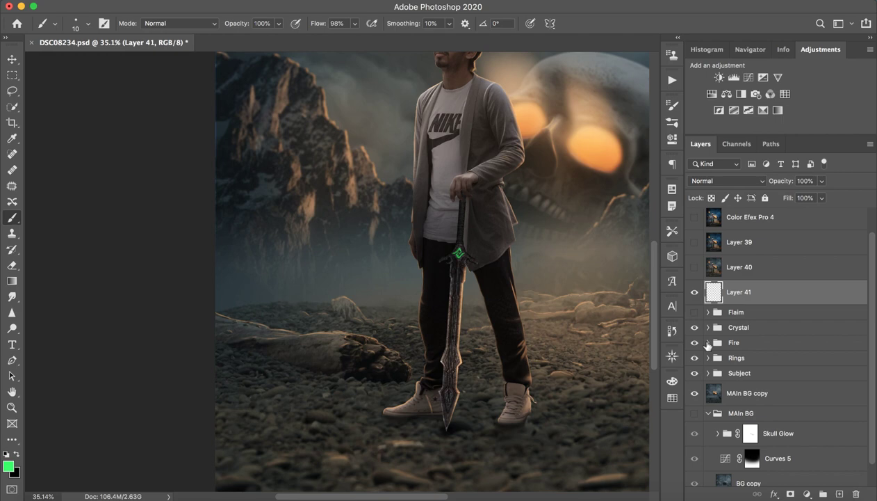
Add another new layer above the painted rune layer and activate the Brush tool for work near the sword's guard.
click(840, 492)
key(z)
drag(413, 252, 514, 238)
key(b)
mouse_move(327, 317)
mouse_down()
mouse_move(346, 307)
mouse_move(326, 303)
mouse_move(384, 306)
mouse_up()
click(541, 213)
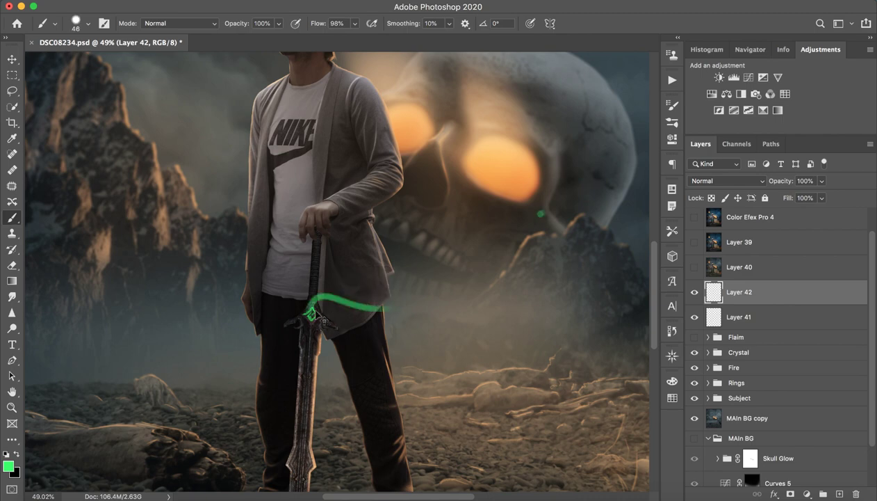
key(ctrl+z)
drag(315, 313, 416, 264)
key(ctrl+z)
key(ctrl+z)
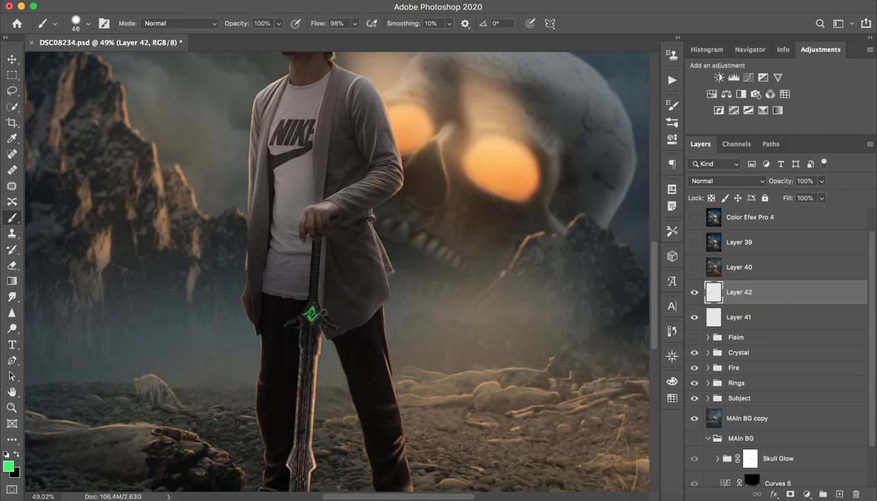
mouse_move(308, 314)
mouse_down()
mouse_move(393, 271)
mouse_move(432, 233)
mouse_up()
key(ctrl+z)
Choose the second Soft Round Pressure O... brush preset from General Brushes, keeping the size at 46 px.
click(88, 23)
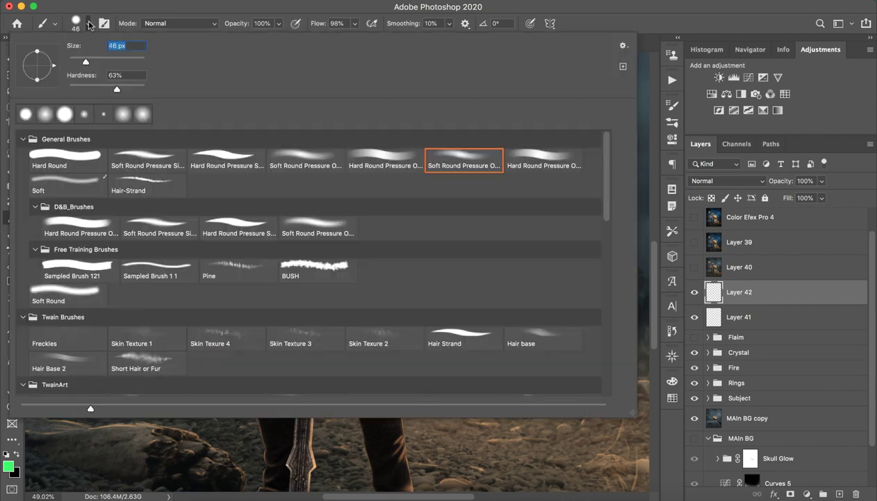
click(469, 160)
click(422, 13)
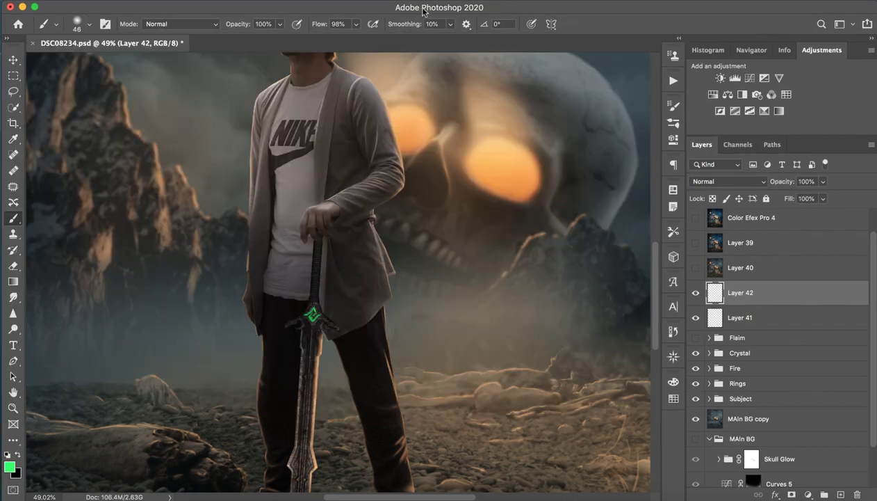
mouse_move(333, 294)
mouse_down()
mouse_move(338, 303)
mouse_move(329, 303)
mouse_move(422, 279)
mouse_up()
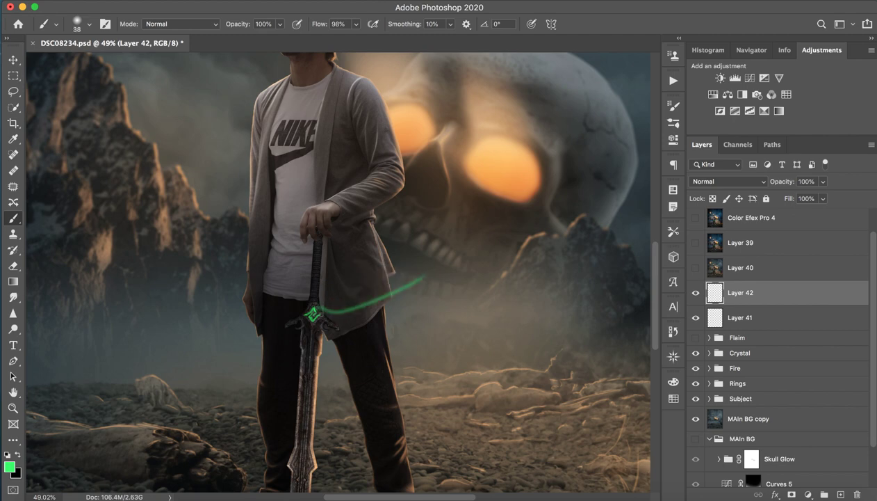
drag(318, 310, 398, 281)
key(super+z)
key(super+z)
Paint overlapping green flame strands sweeping from the sword's guard past the cardigan toward the skull's teeth, using a 38 px brush.
drag(317, 312, 410, 277)
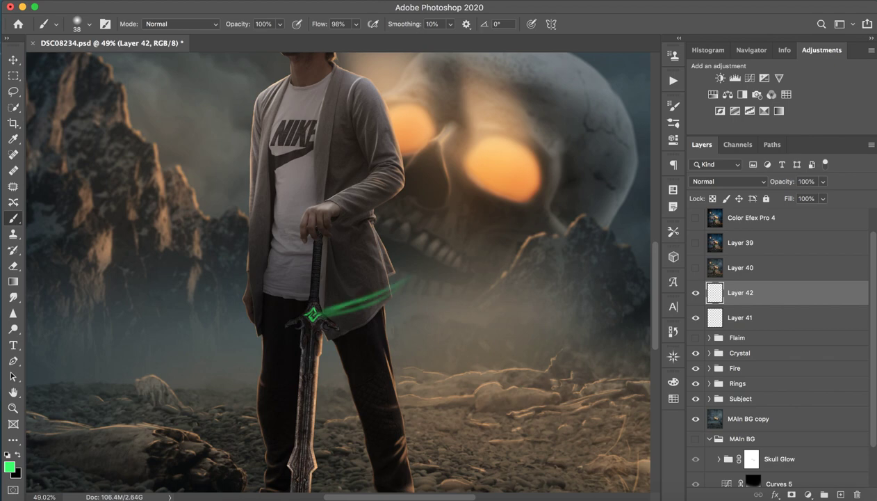
drag(318, 310, 392, 275)
mouse_move(316, 312)
mouse_down()
mouse_move(405, 250)
mouse_move(359, 300)
mouse_move(435, 252)
mouse_move(452, 278)
mouse_up()
drag(320, 310, 457, 279)
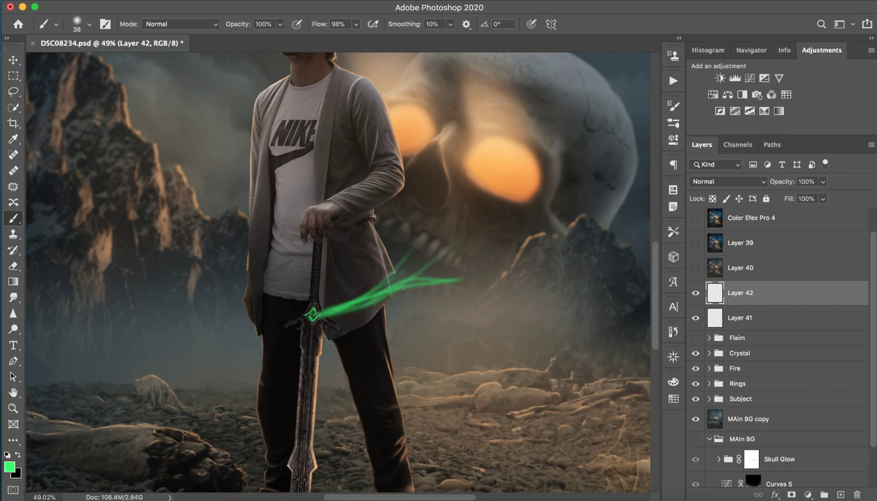
drag(363, 302, 475, 258)
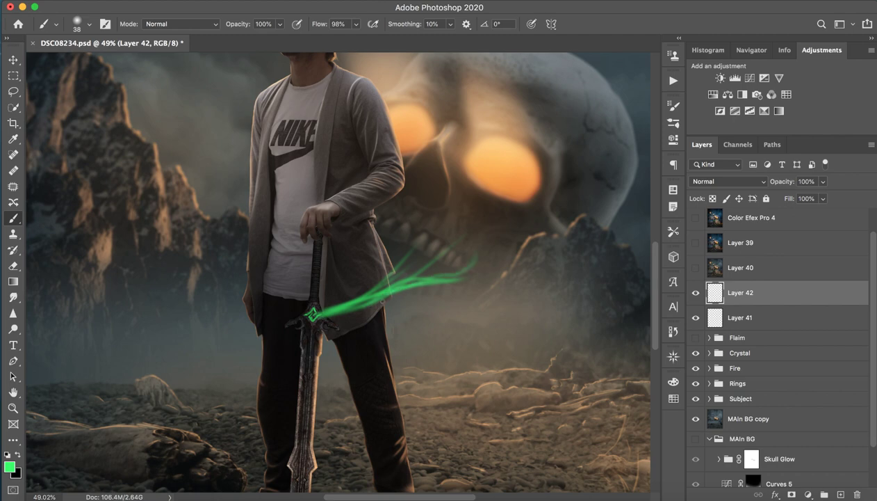
mouse_move(382, 285)
mouse_down()
mouse_move(442, 270)
mouse_move(399, 269)
mouse_move(457, 215)
mouse_up()
drag(338, 304, 395, 271)
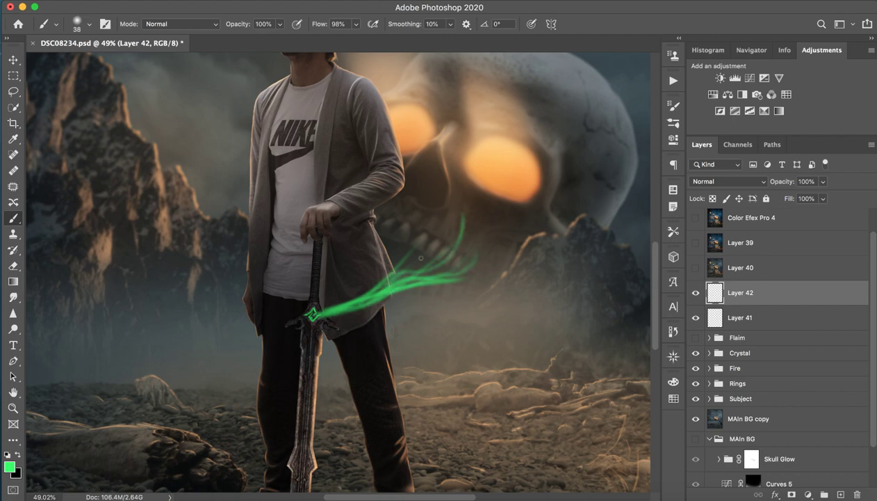
drag(330, 300, 393, 271)
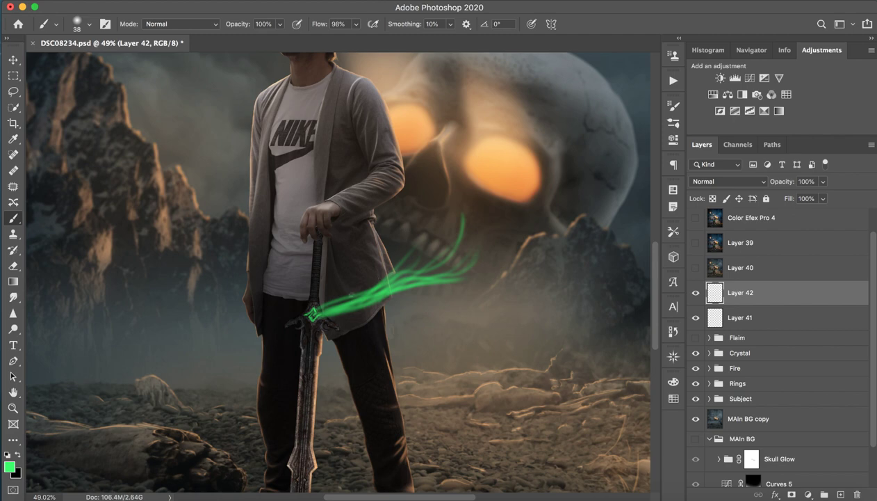
Paint curling green flame strands from the guard down around the upper half of the sword's blade.
drag(306, 314, 288, 394)
drag(288, 359, 316, 429)
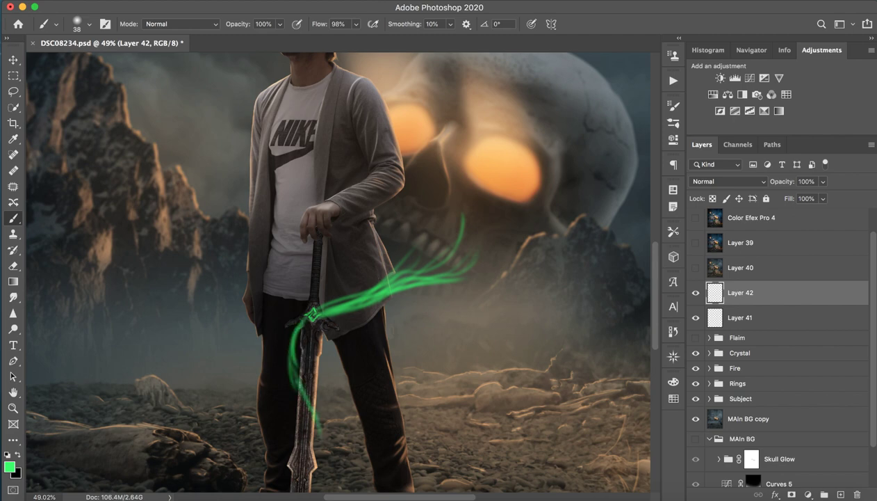
mouse_move(315, 313)
mouse_down()
mouse_move(324, 342)
mouse_move(292, 404)
mouse_move(295, 432)
mouse_up()
mouse_move(302, 317)
mouse_down()
mouse_move(315, 341)
mouse_move(303, 379)
mouse_move(301, 326)
mouse_move(304, 445)
mouse_up()
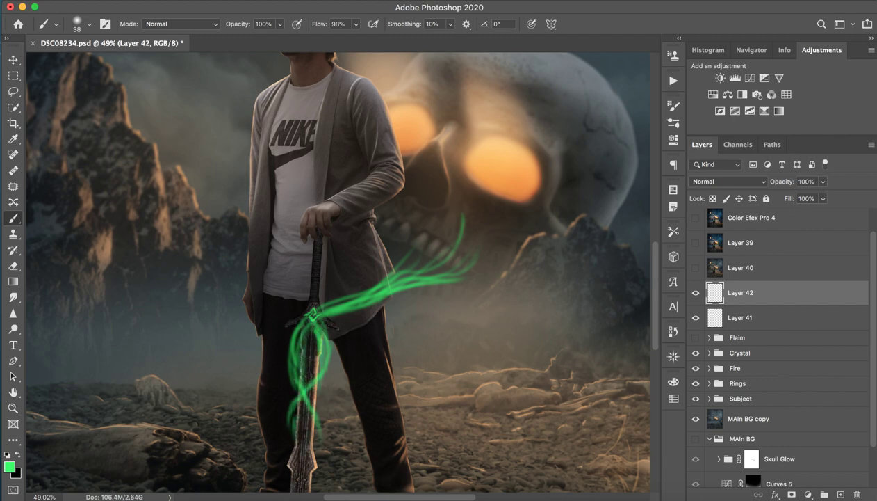
drag(314, 402, 316, 448)
drag(306, 327, 303, 421)
drag(285, 363, 293, 432)
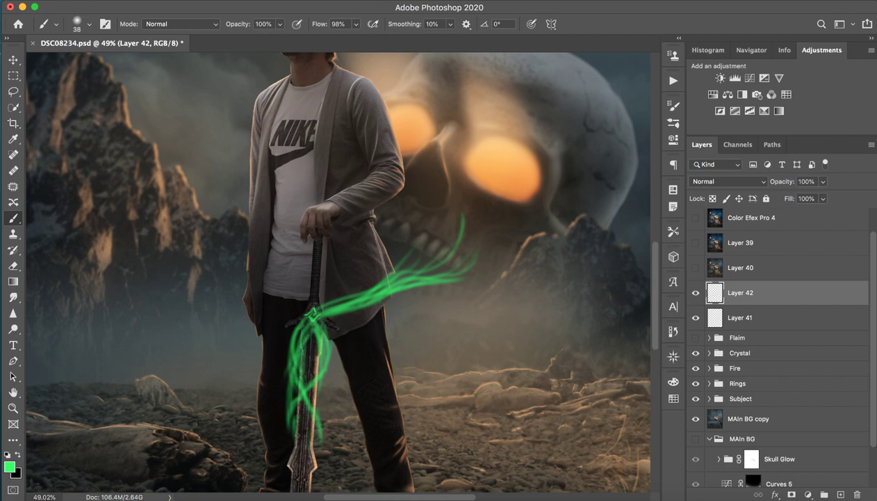
drag(456, 318, 435, 317)
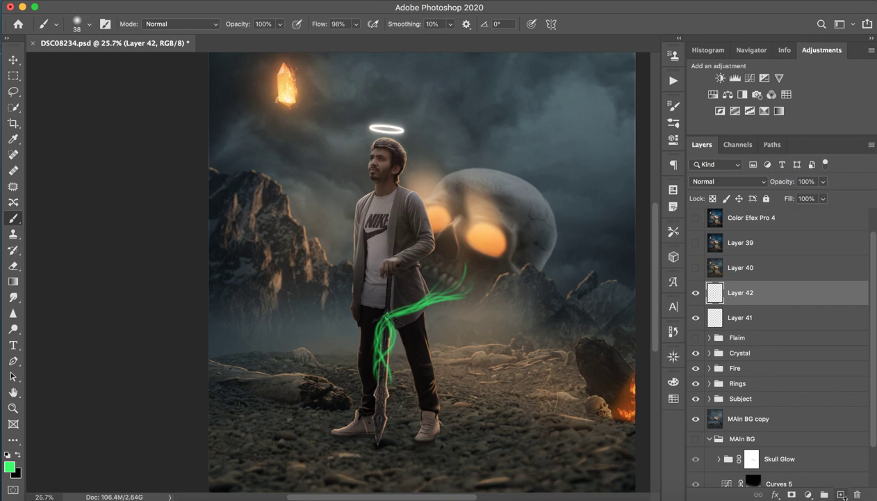
Add a new layer above Layer 42, set its blend mode to Overlay, and activate the Brush tool over the sword.
click(840, 495)
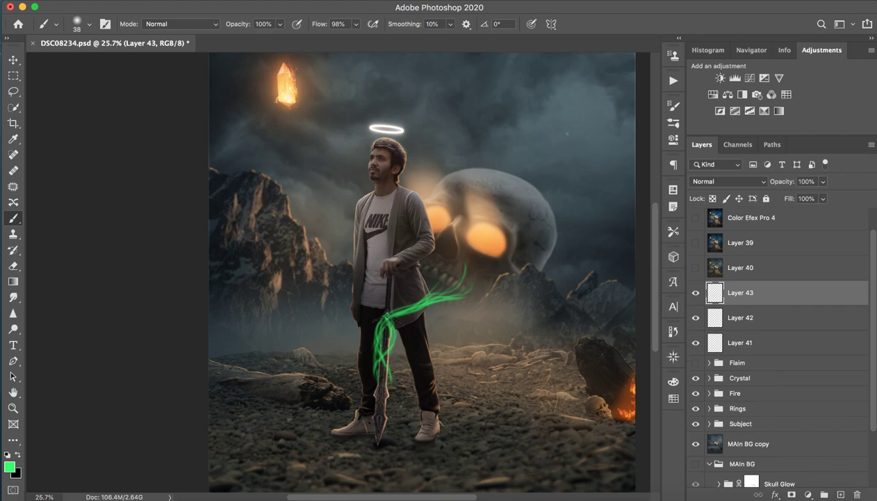
click(728, 181)
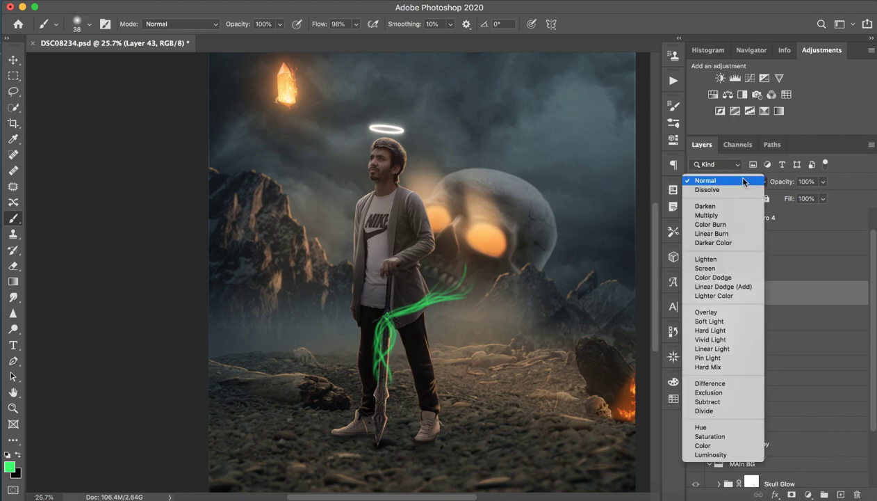
click(703, 308)
key(z)
drag(375, 342, 486, 356)
key(b)
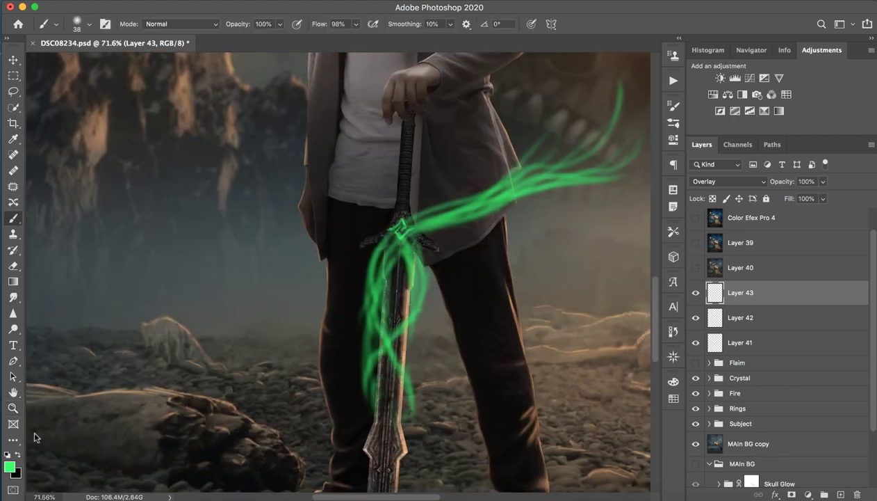
Paint white (ffffff) highlights with a 67 px brush over the green flame along the blade and the strands toward the skull.
click(18, 454)
click(10, 465)
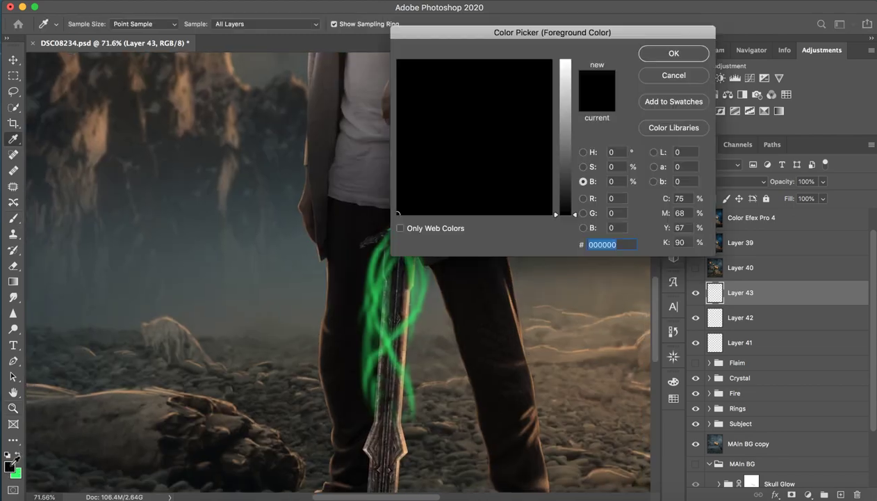
drag(566, 98, 566, 59)
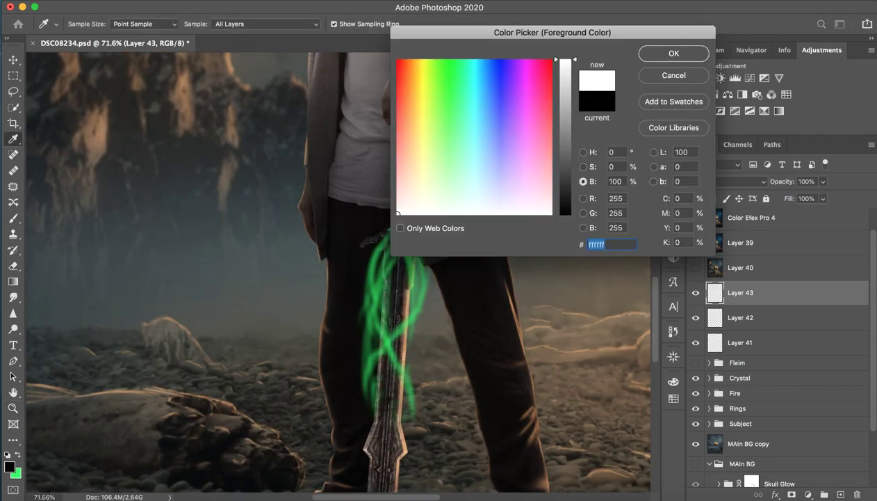
click(685, 60)
drag(436, 343, 447, 344)
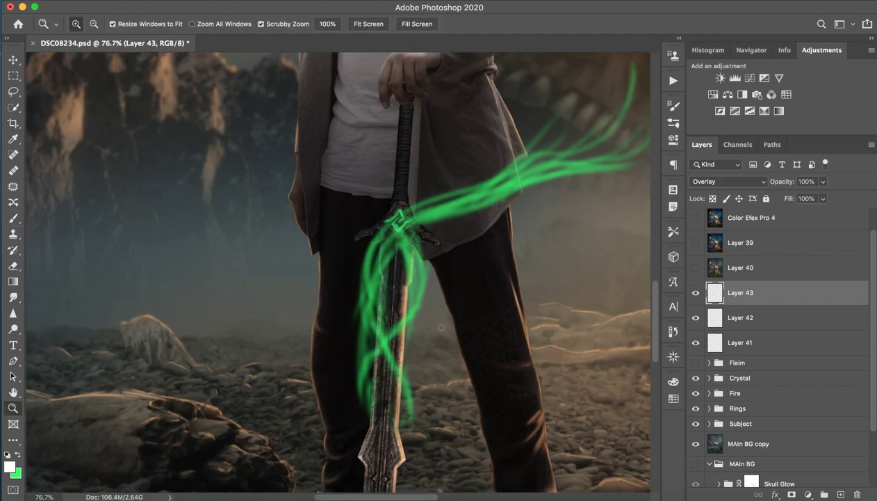
mouse_move(382, 255)
mouse_down()
mouse_move(396, 249)
mouse_move(367, 289)
mouse_move(368, 340)
mouse_move(382, 362)
mouse_up()
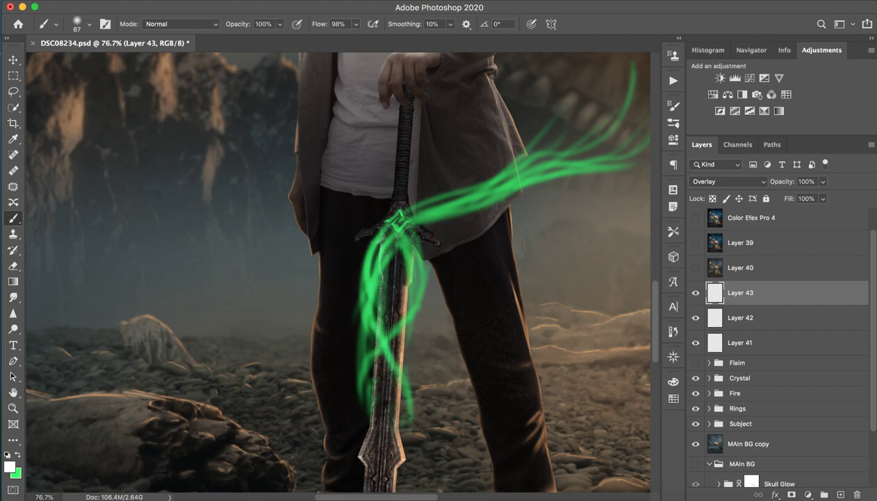
mouse_move(402, 218)
mouse_down()
mouse_move(511, 173)
mouse_move(610, 158)
mouse_up()
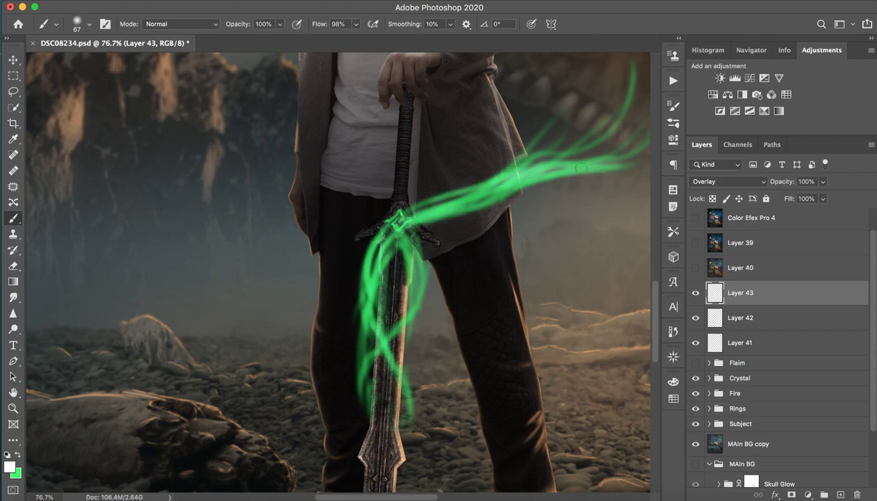
mouse_move(623, 105)
mouse_down()
mouse_move(559, 165)
mouse_move(406, 247)
mouse_move(404, 320)
mouse_move(362, 356)
mouse_move(409, 395)
mouse_up()
Compare the whole composite with and without the Overlay highlights on Layer 43.
drag(495, 303, 411, 319)
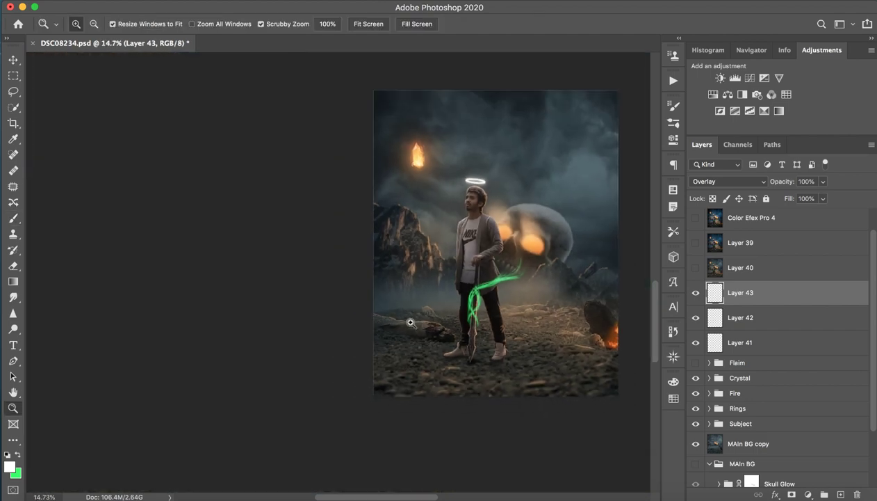
click(696, 292)
click(696, 292)
click(696, 292)
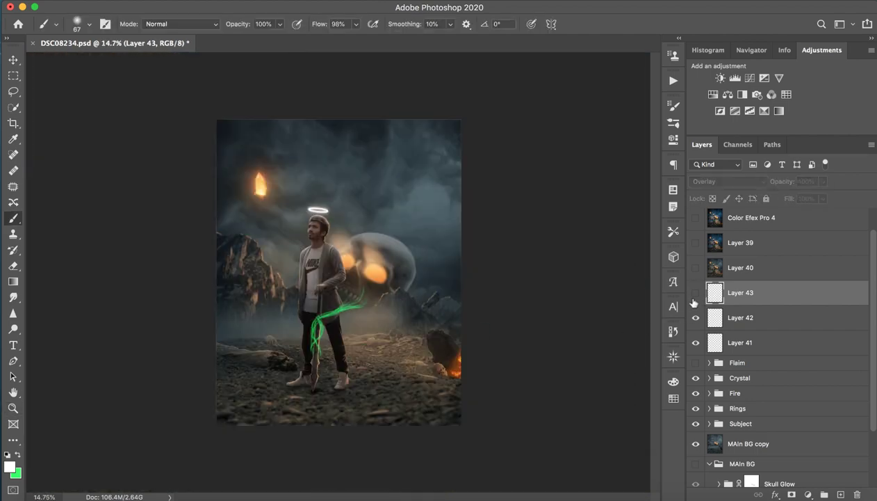
click(696, 292)
click(696, 292)
Blend Layer 42 into the darker tones beneath by splitting the Underlying Layer Blend If black slider to 0 / 59.
double_click(762, 317)
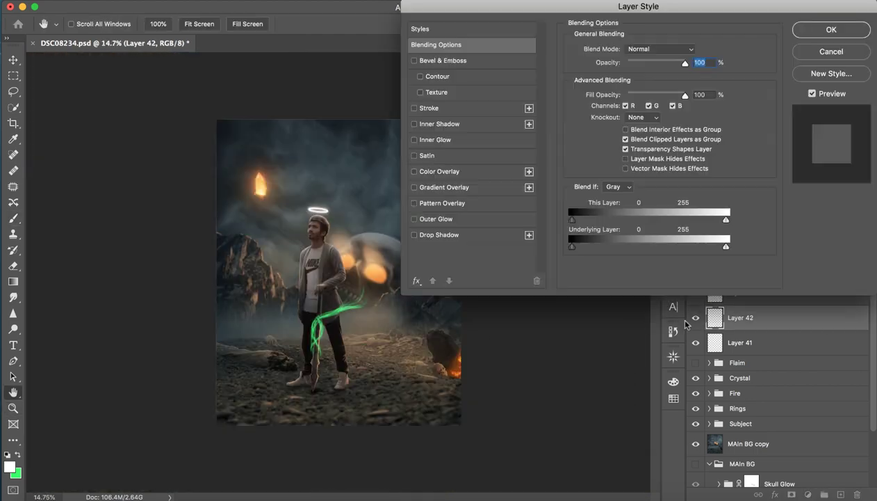
drag(574, 247, 608, 259)
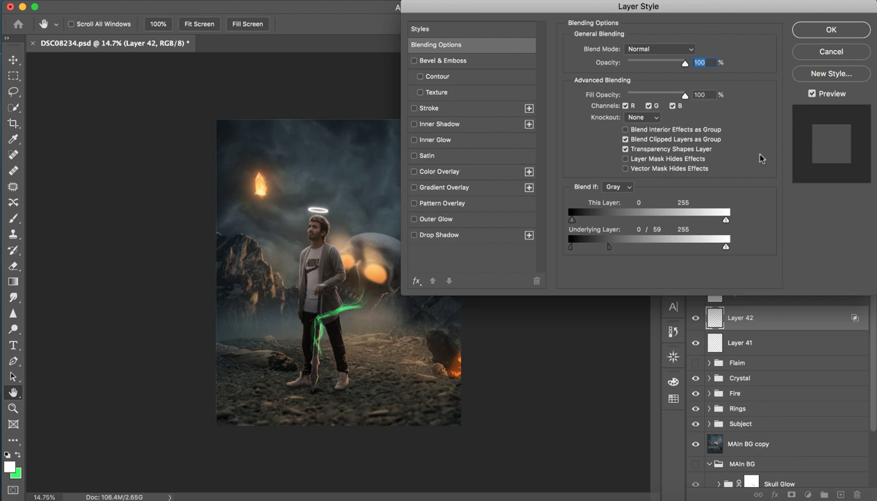
click(820, 31)
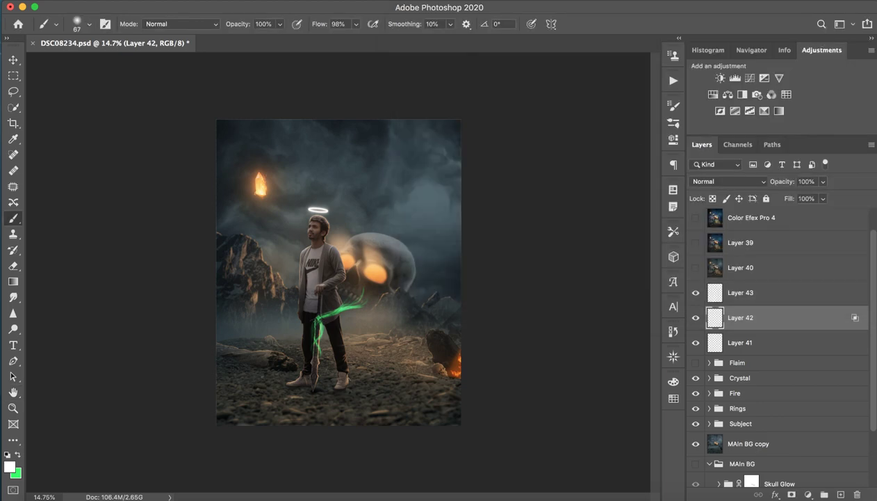
Hide the demonstration flame layers, Layer 41 to Layer 43, and delete all three.
key(z)
mouse_move(337, 313)
mouse_down()
mouse_move(426, 322)
mouse_move(413, 337)
mouse_move(333, 348)
mouse_up()
key(b)
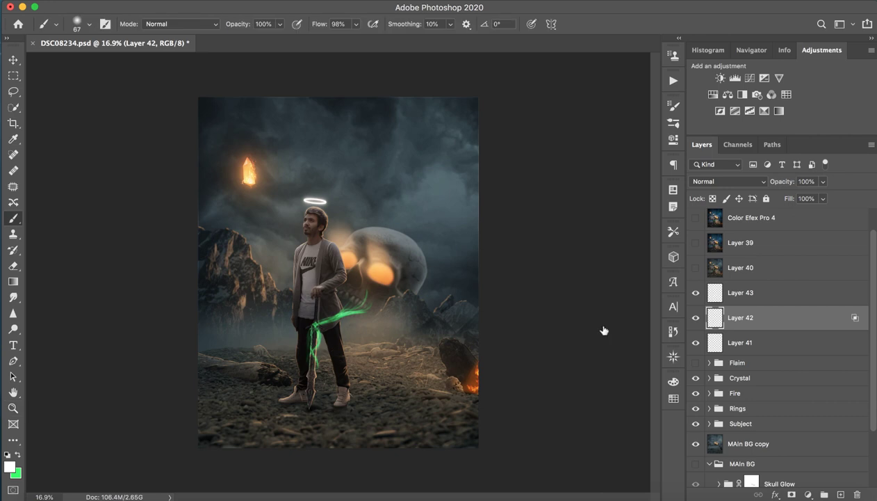
click(696, 317)
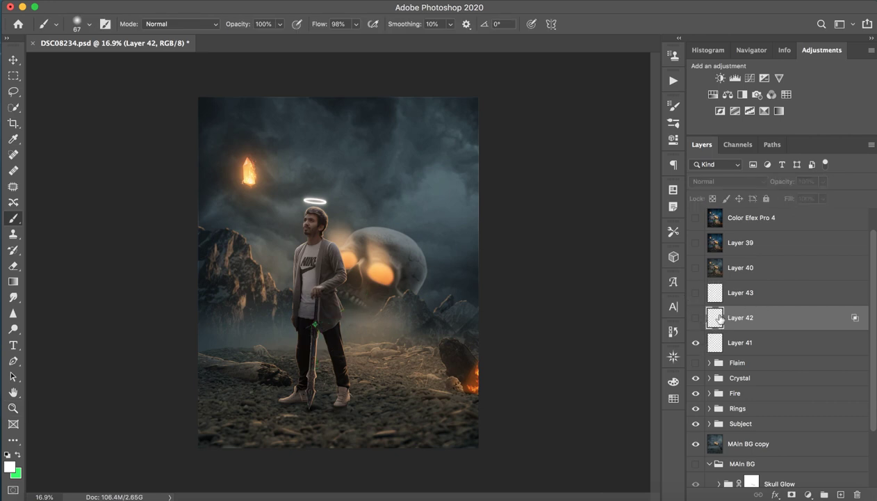
click(695, 342)
click(755, 340)
shift+click(764, 291)
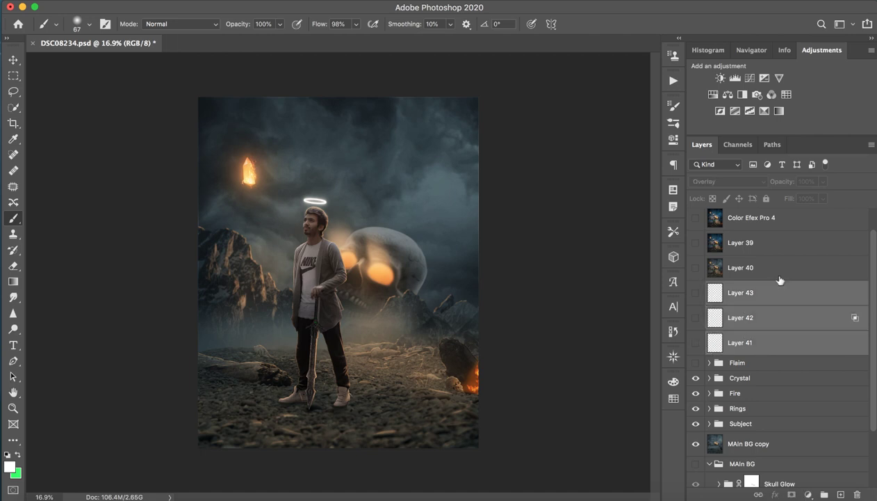
key(Delete)
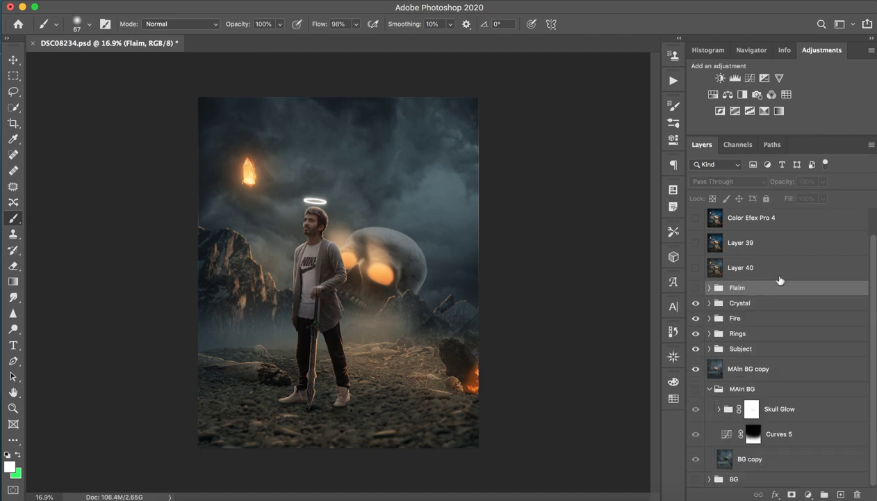
Show the Flaim group to bring back the finished green flame around the sword.
click(696, 288)
key(z)
mouse_move(282, 338)
mouse_down()
mouse_move(363, 325)
mouse_move(278, 338)
mouse_up()
key(b)
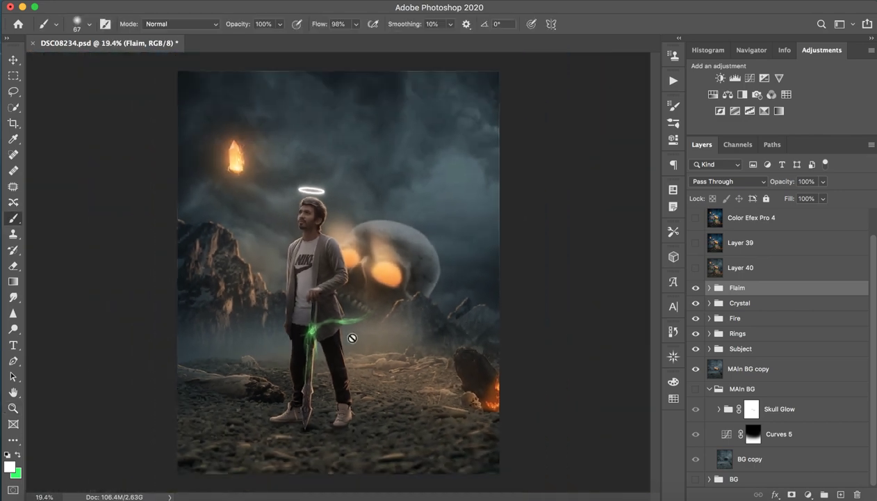
Select and show Layer 40, and briefly preview the color grading of Layer 39.
click(741, 269)
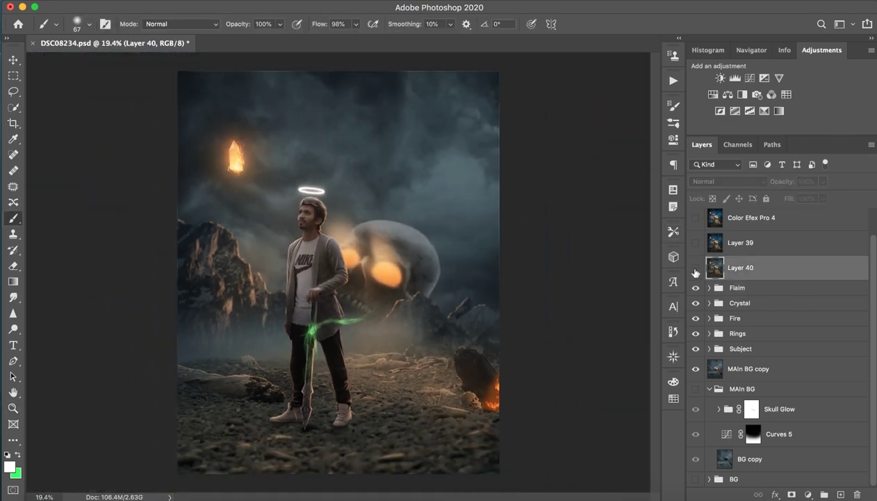
click(696, 267)
click(696, 243)
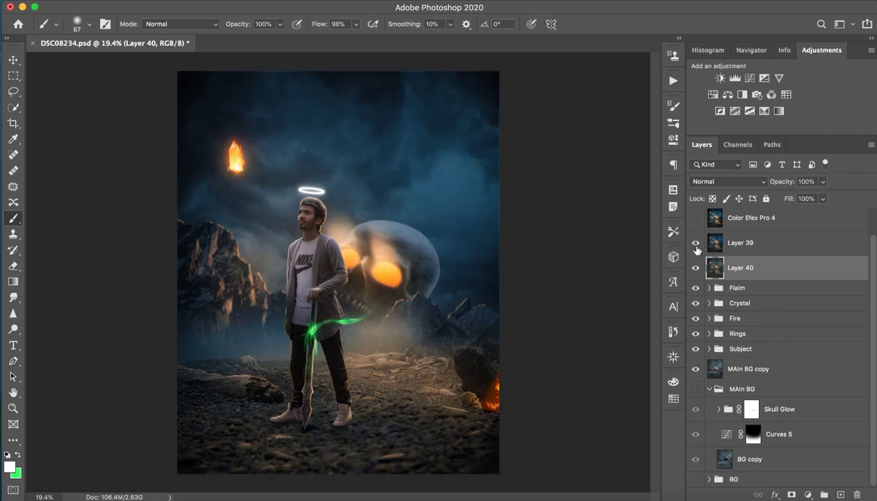
click(696, 245)
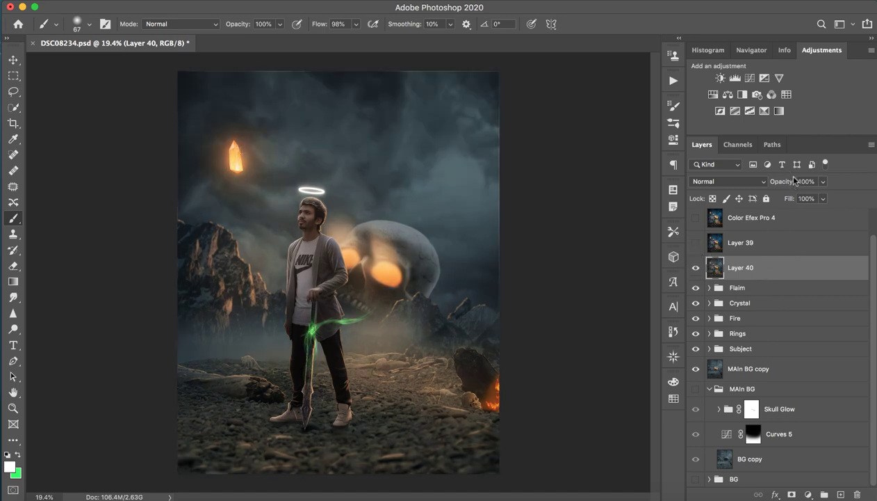
Try the Kellan - Clouds preset on Layer 40 in the Camera Raw filter and dismiss it without applying.
key(super+shift+a)
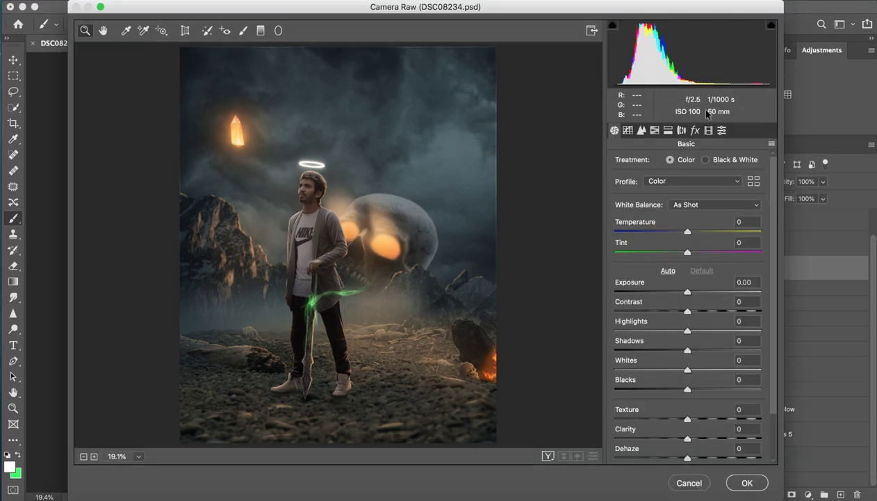
click(724, 130)
drag(772, 193, 767, 379)
scroll(767, 379, down, 5)
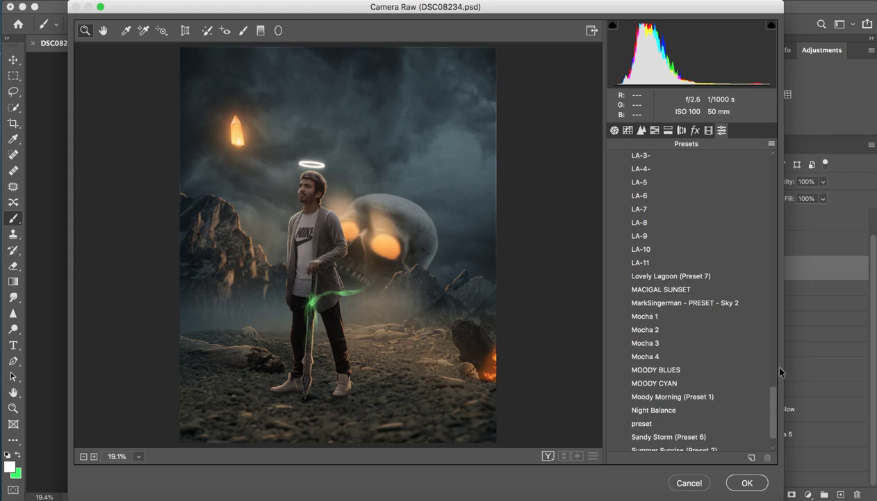
drag(770, 415, 775, 392)
click(671, 267)
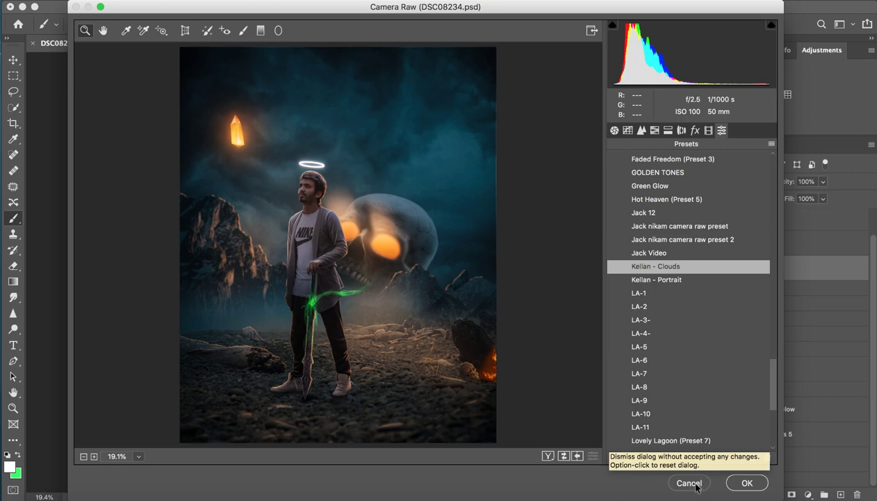
click(701, 482)
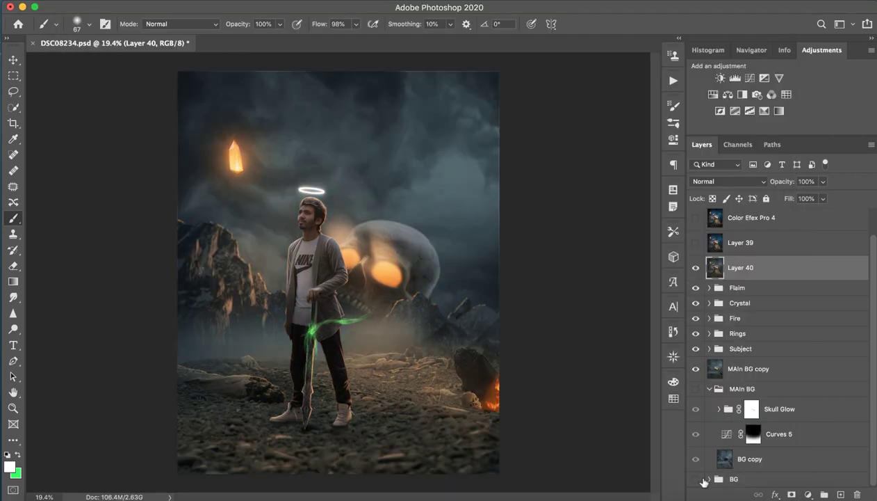
Show Layer 39 and the Color Efex Pro 4 layer, comparing Layer 39 on and off, and select Color Efex Pro 4.
click(743, 252)
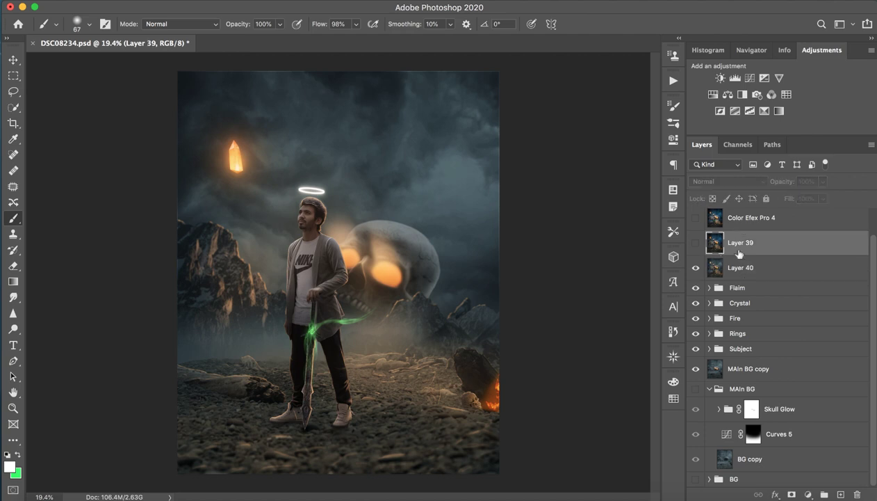
click(697, 245)
click(696, 245)
click(697, 244)
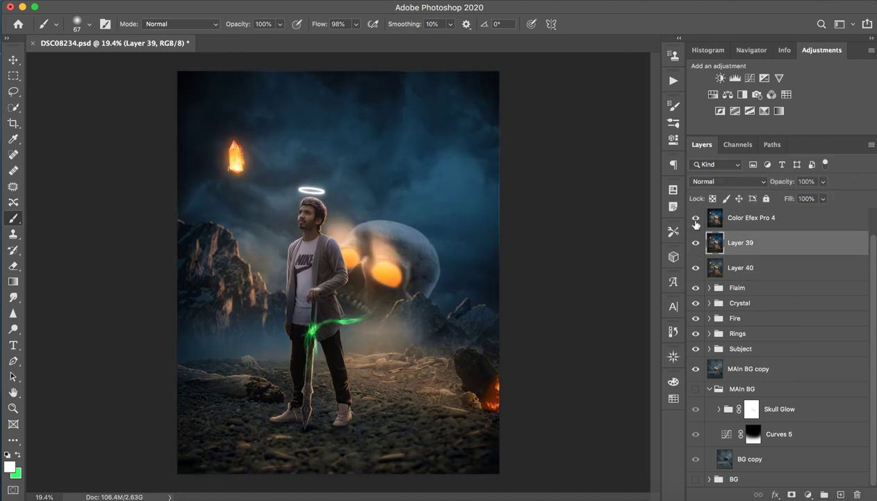
click(695, 218)
scroll(730, 221, up, 1)
click(774, 247)
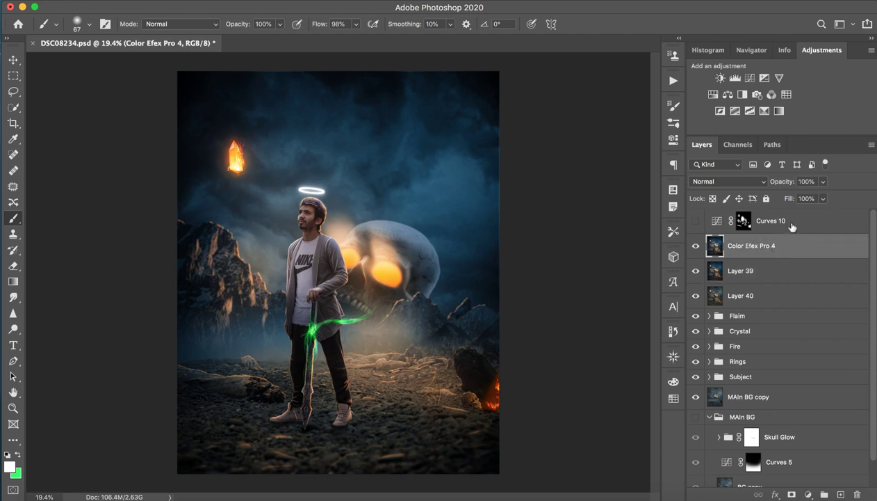
Compare the image with and without the masked Curves 10 adjustment.
click(746, 230)
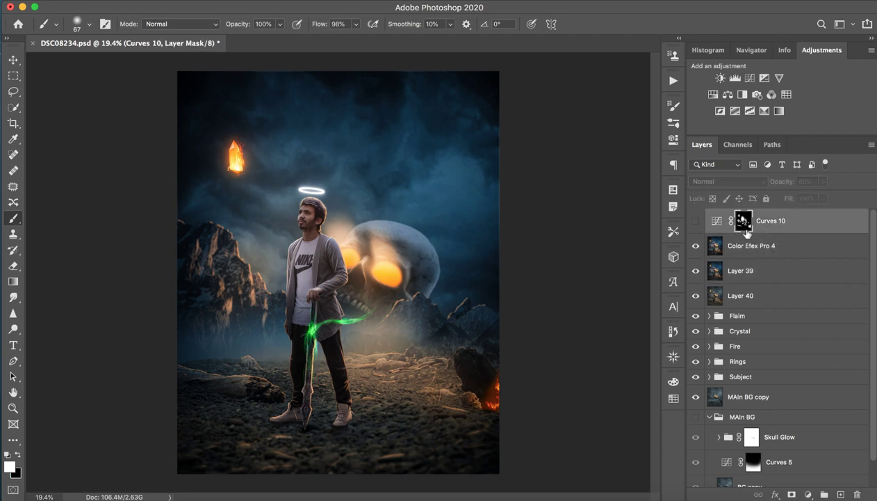
click(696, 221)
click(698, 230)
click(696, 221)
click(696, 221)
Try darkening the Curves 10 adjustment by pulling its curve to input 147, output 65, with the layer shown.
double_click(717, 221)
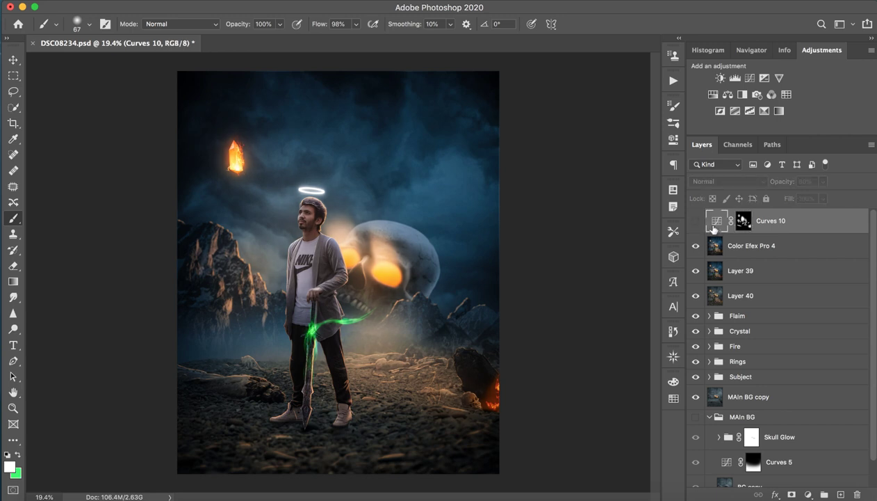
drag(593, 211, 605, 237)
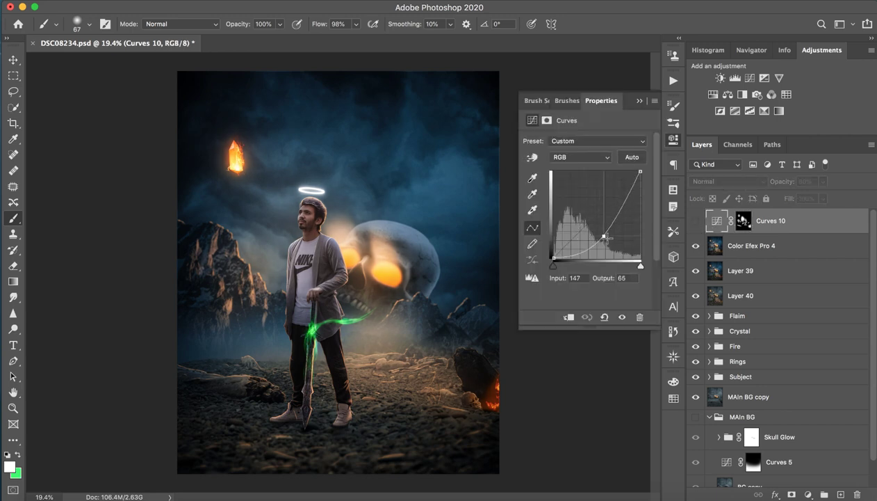
click(696, 221)
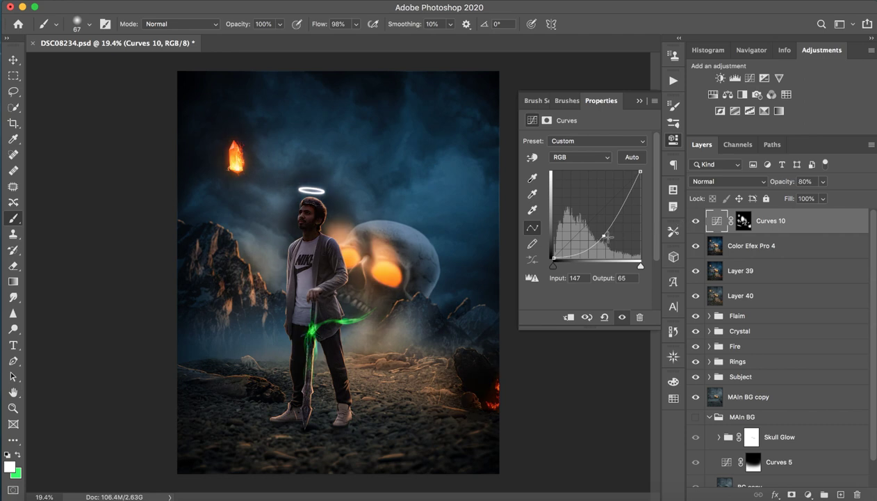
Try raising the Curves 10 curve to input 28, output 227, and undo the last two changes.
drag(603, 236, 563, 181)
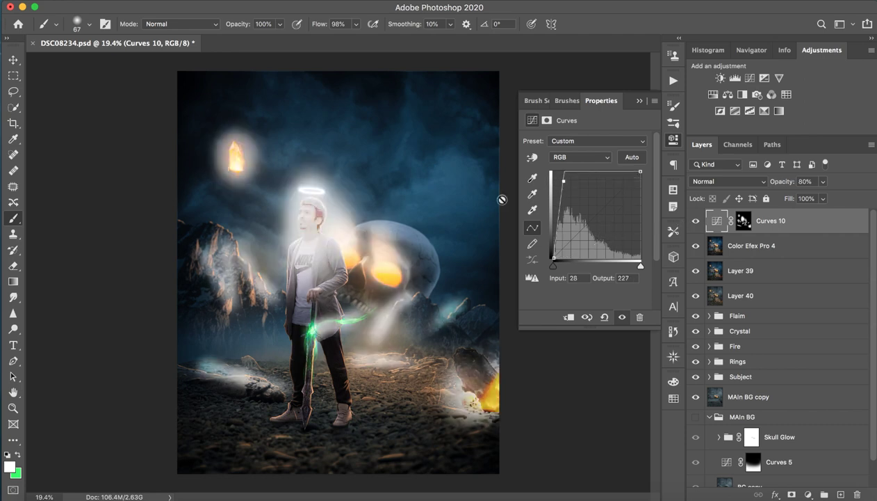
key(super+z)
key(super+z)
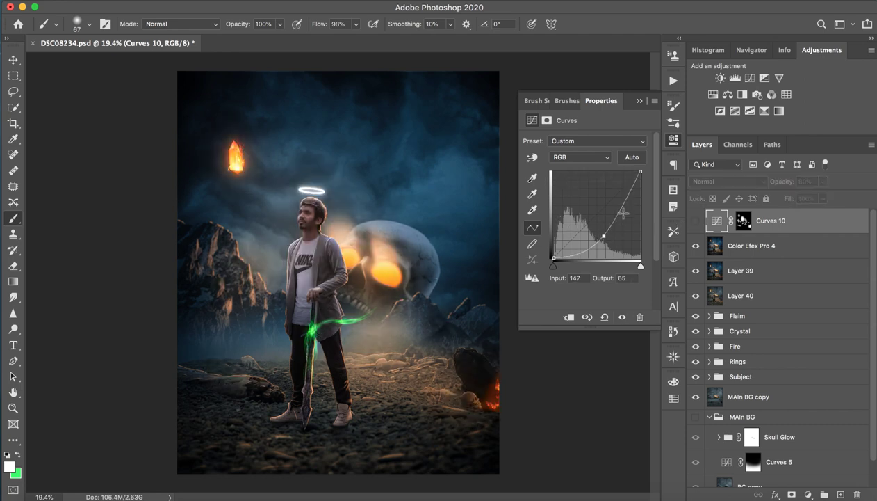
Close the curve settings and show the Curves 10 adjustment layer.
click(639, 101)
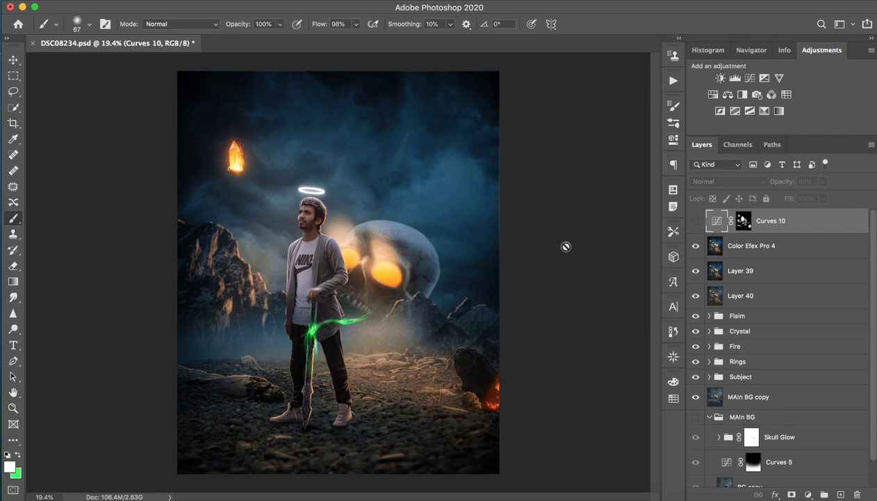
click(696, 221)
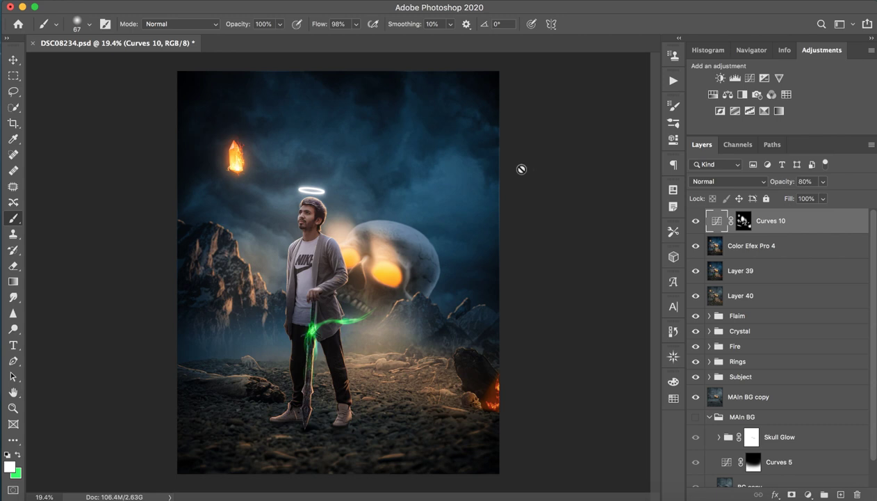
click(585, 3)
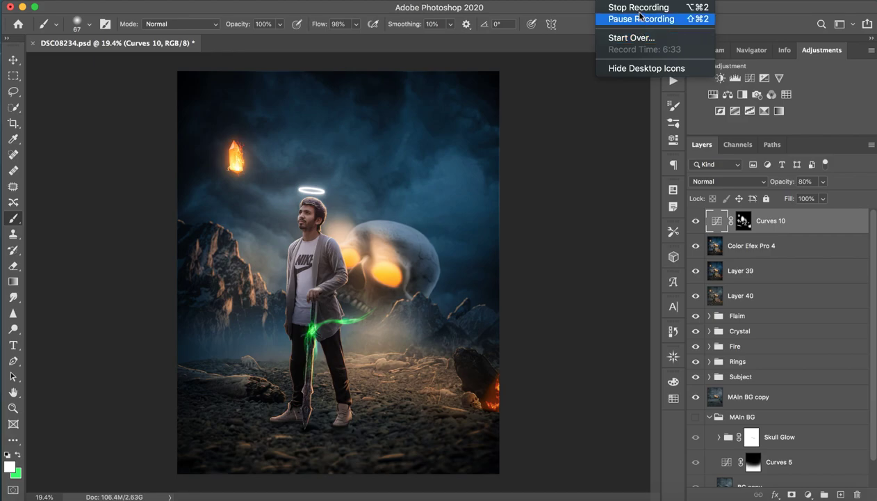